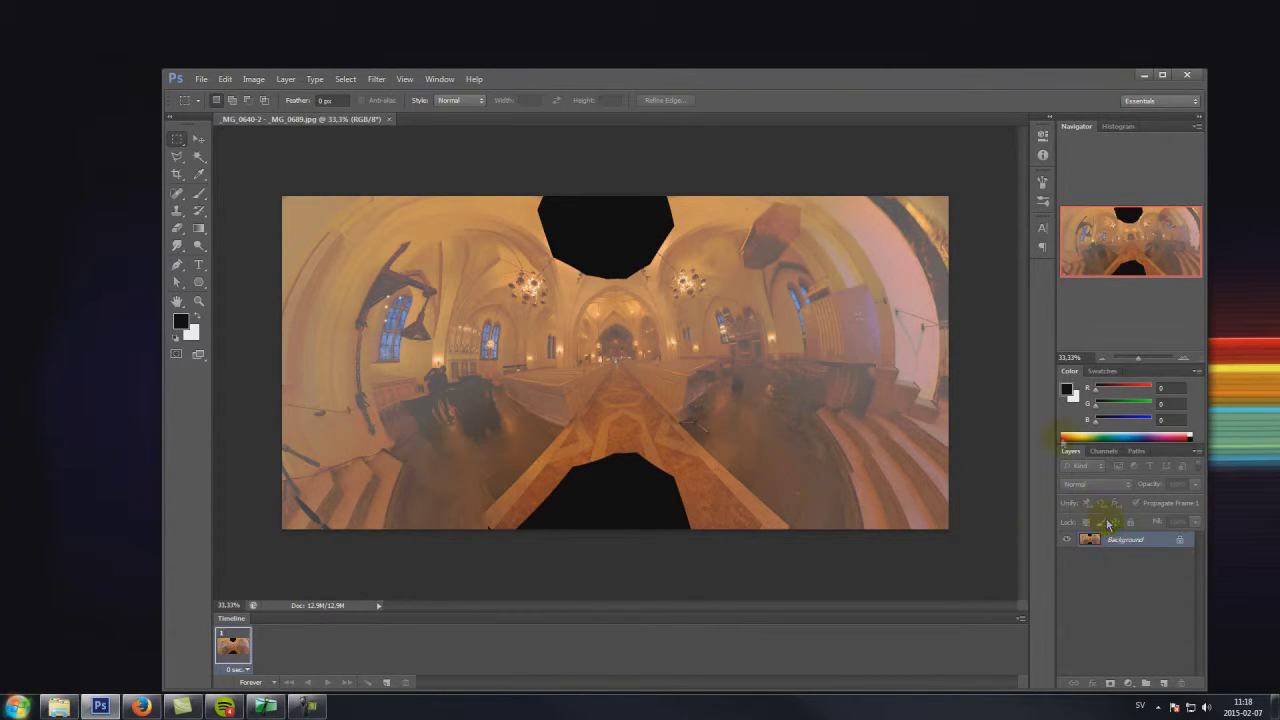
Duplicate the Background layer and hide the original
{"action": "double_click", "coordinate": [894, 79]}
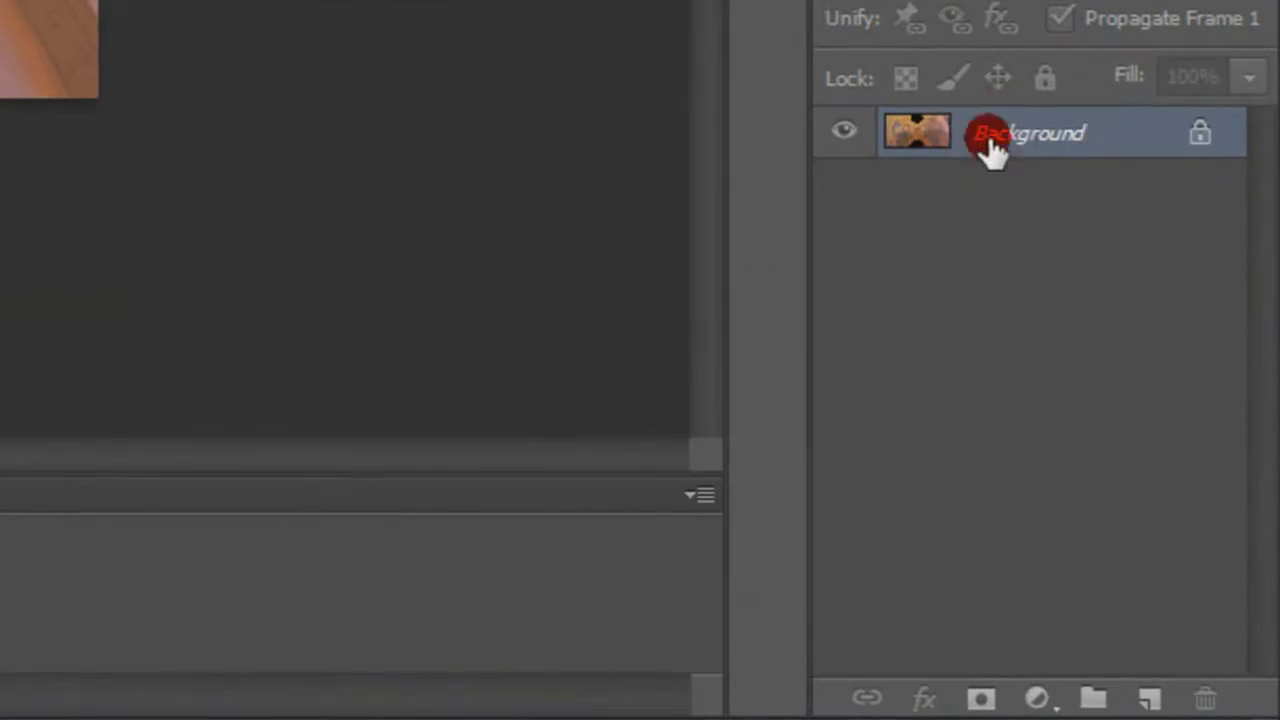
{"action": "left_click_drag", "start_coordinate": [1189, 511], "coordinate": [1217, 625]}
{"action": "left_click_drag", "start_coordinate": [1077, 510], "coordinate": [1146, 695]}
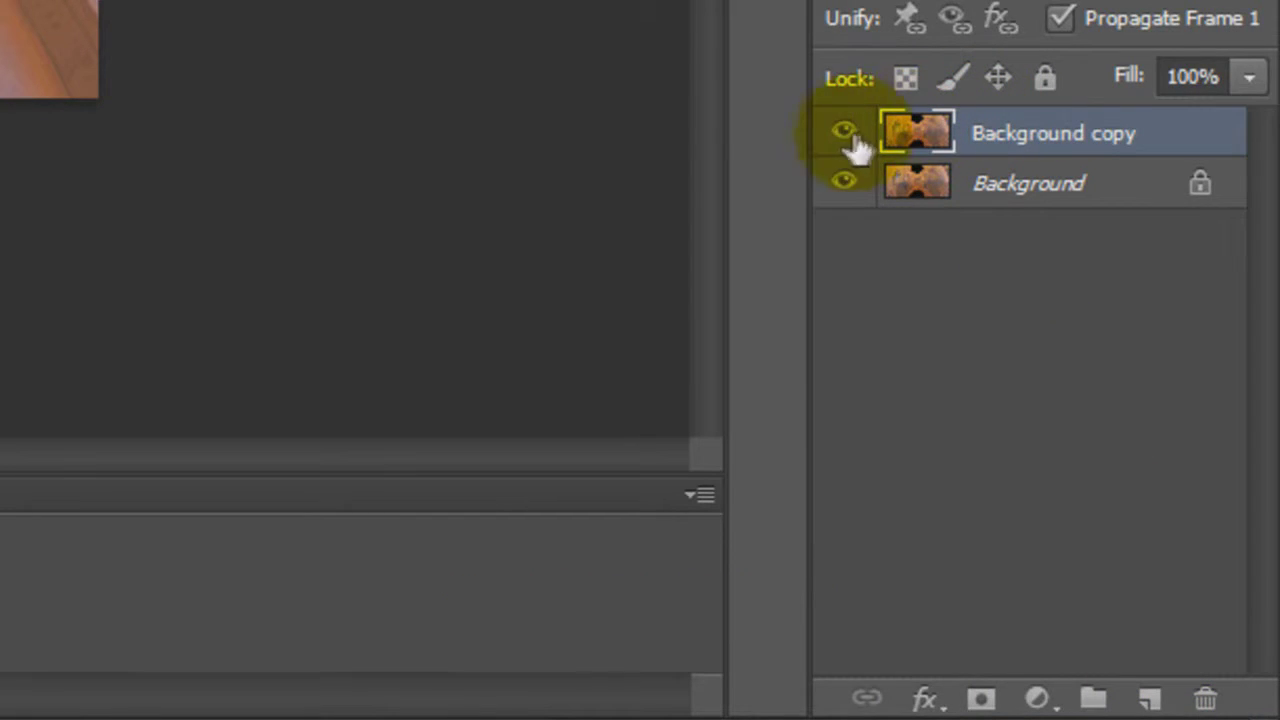
{"action": "left_click", "coordinate": [845, 184]}
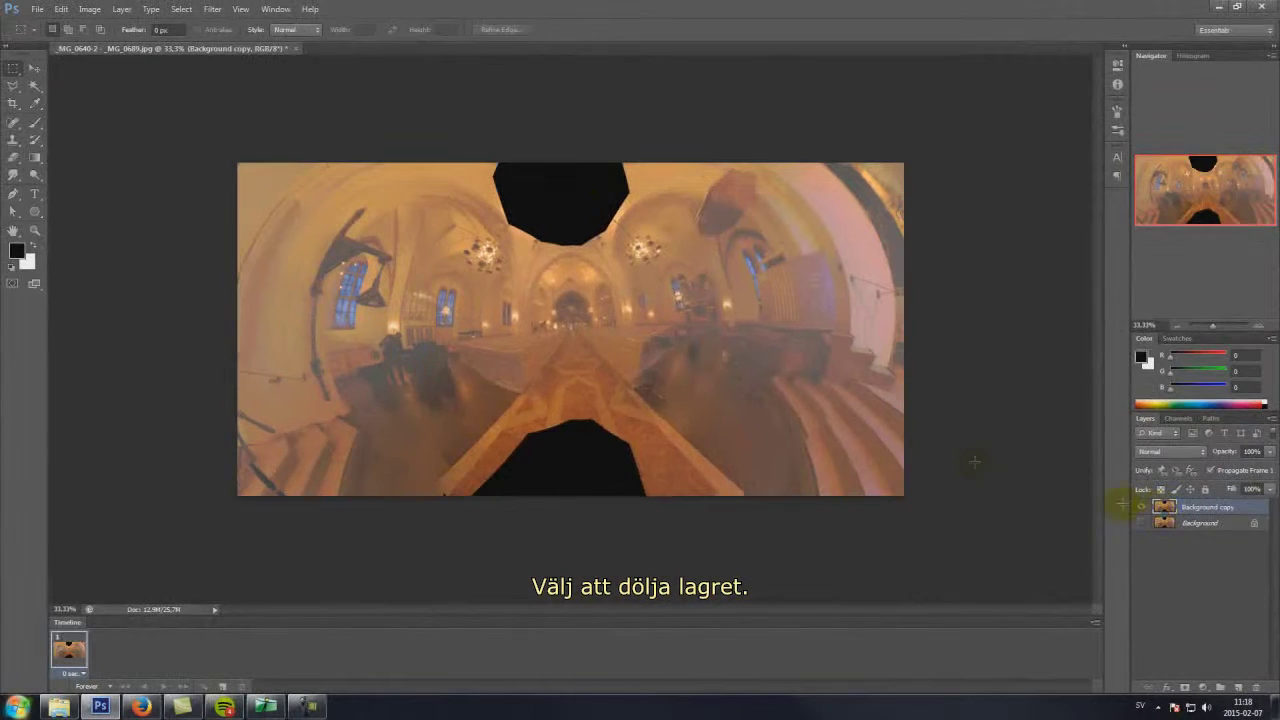
Select the black ceiling and floor gaps on the Background copy layer with the Magic Wand and delete them
{"action": "left_click", "coordinate": [40, 86]}
{"action": "right_click", "coordinate": [42, 87]}
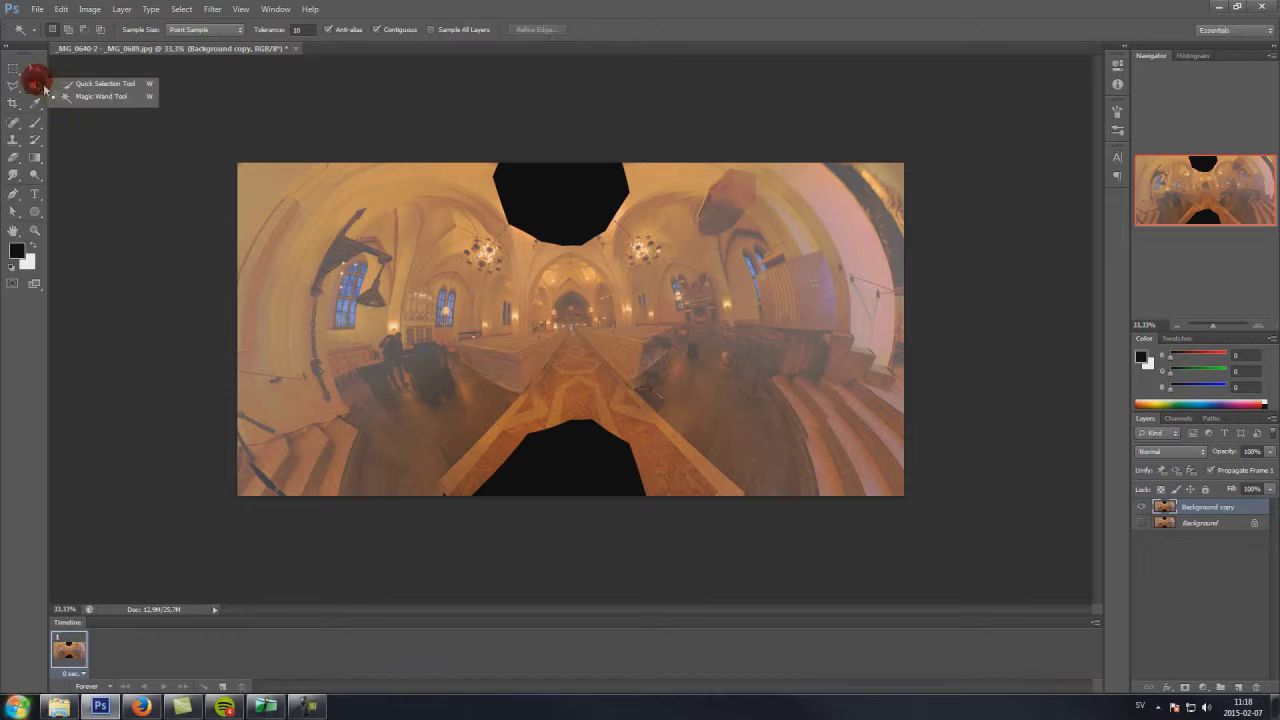
{"action": "left_click", "coordinate": [547, 193]}
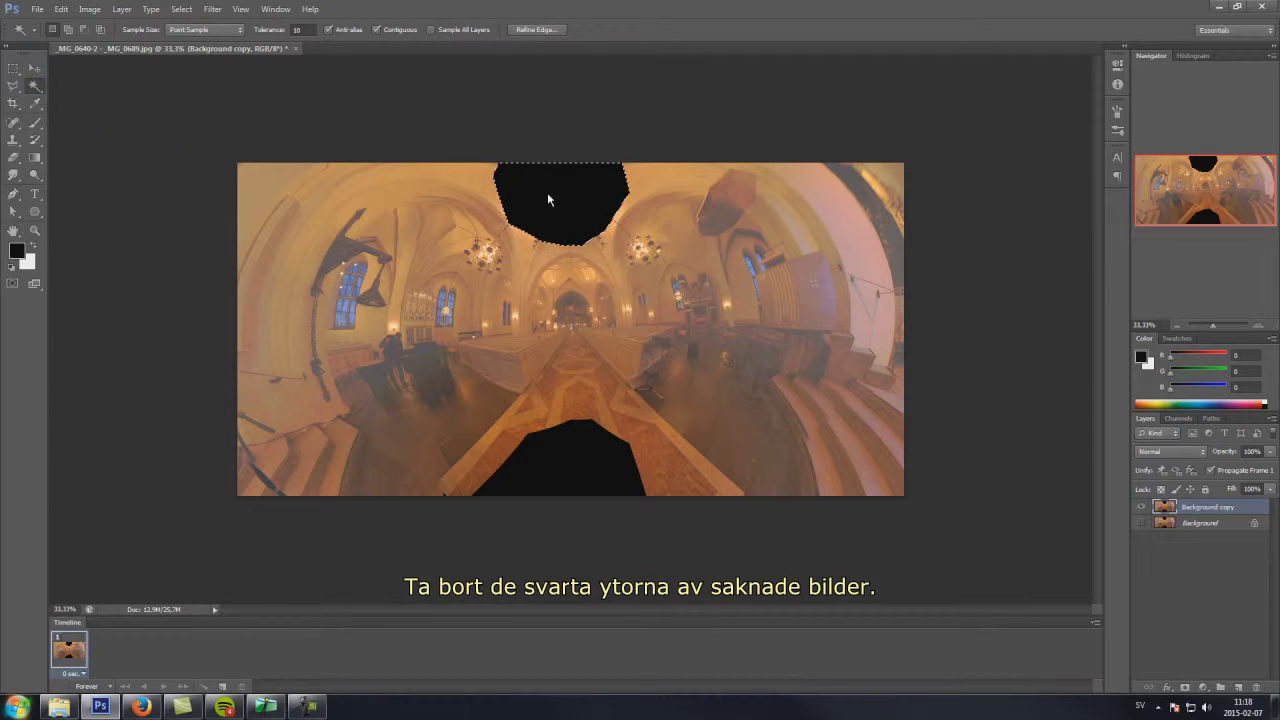
{"action": "key", "text": "Delete"}
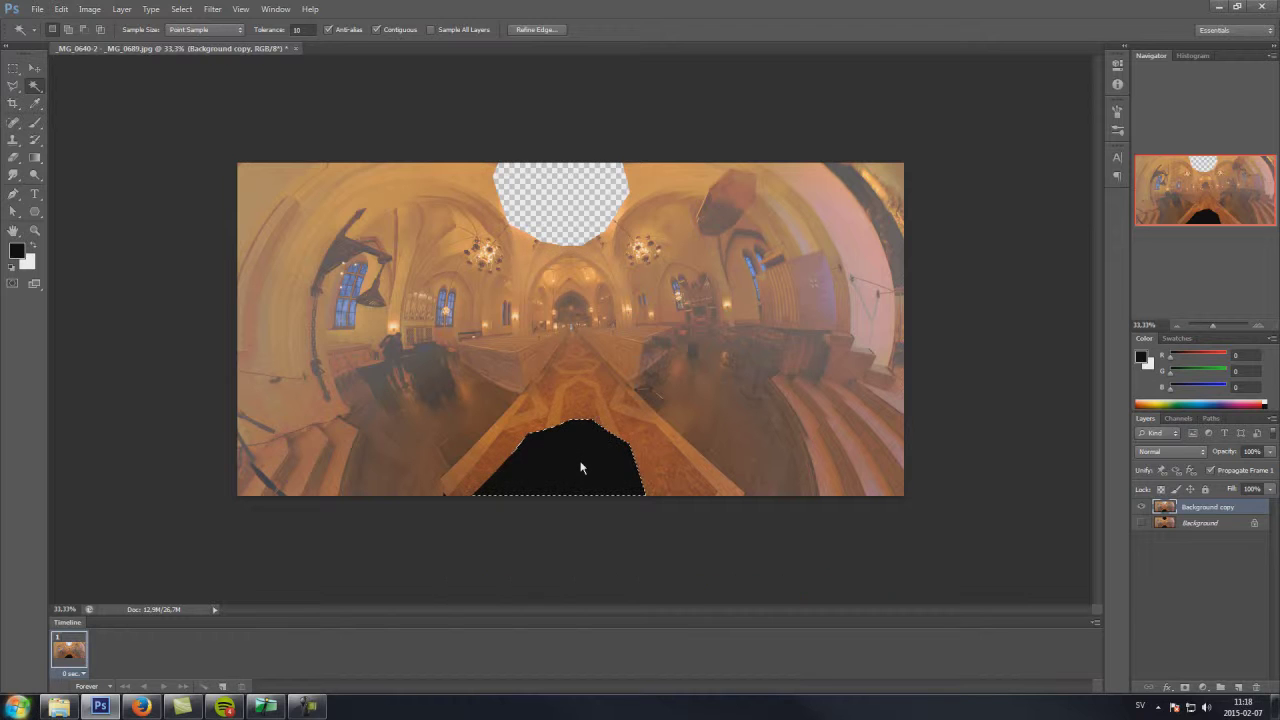
{"action": "key", "text": "Delete"}
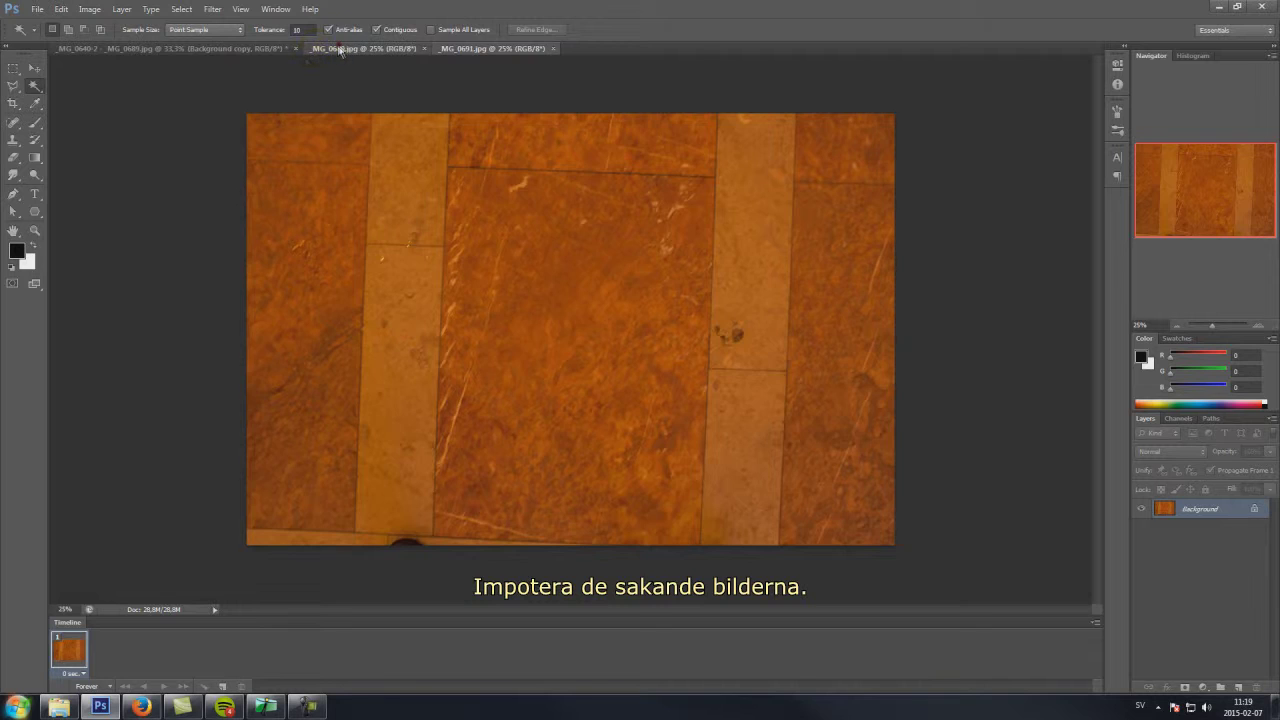
Copy the entire ceiling photo from _MG_0689.jpg and paste it into the panorama as a new layer
{"action": "left_click", "coordinate": [340, 50]}
{"action": "left_click", "coordinate": [13, 68]}
{"action": "left_click_drag", "start_coordinate": [250, 90], "coordinate": [1034, 588]}
{"action": "key", "text": "ctrl+c"}
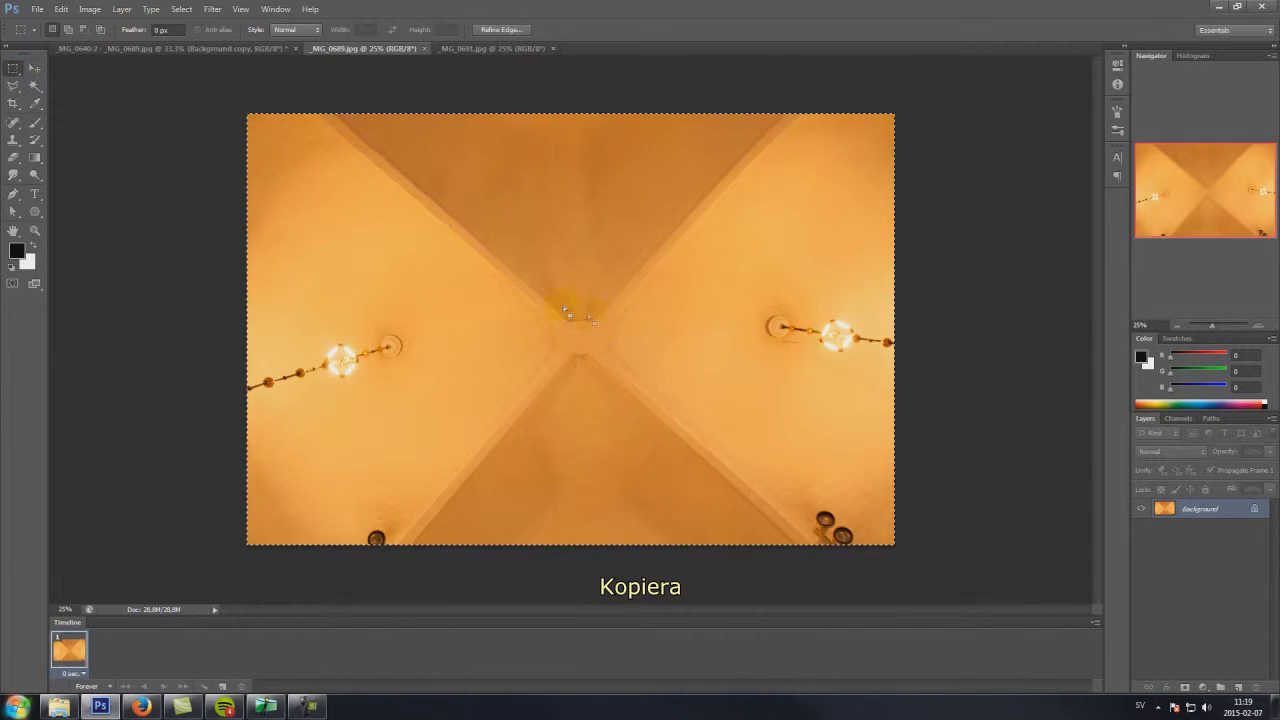
{"action": "left_click", "coordinate": [214, 48]}
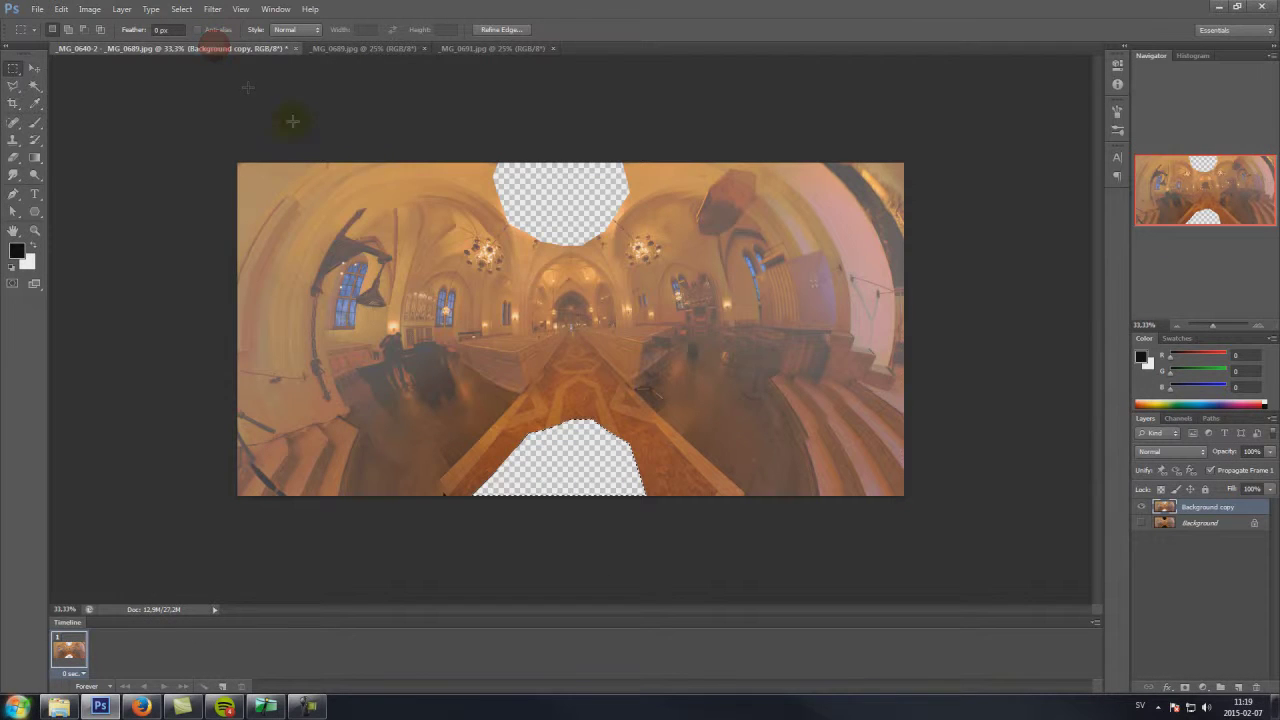
{"action": "key", "text": "ctrl+v"}
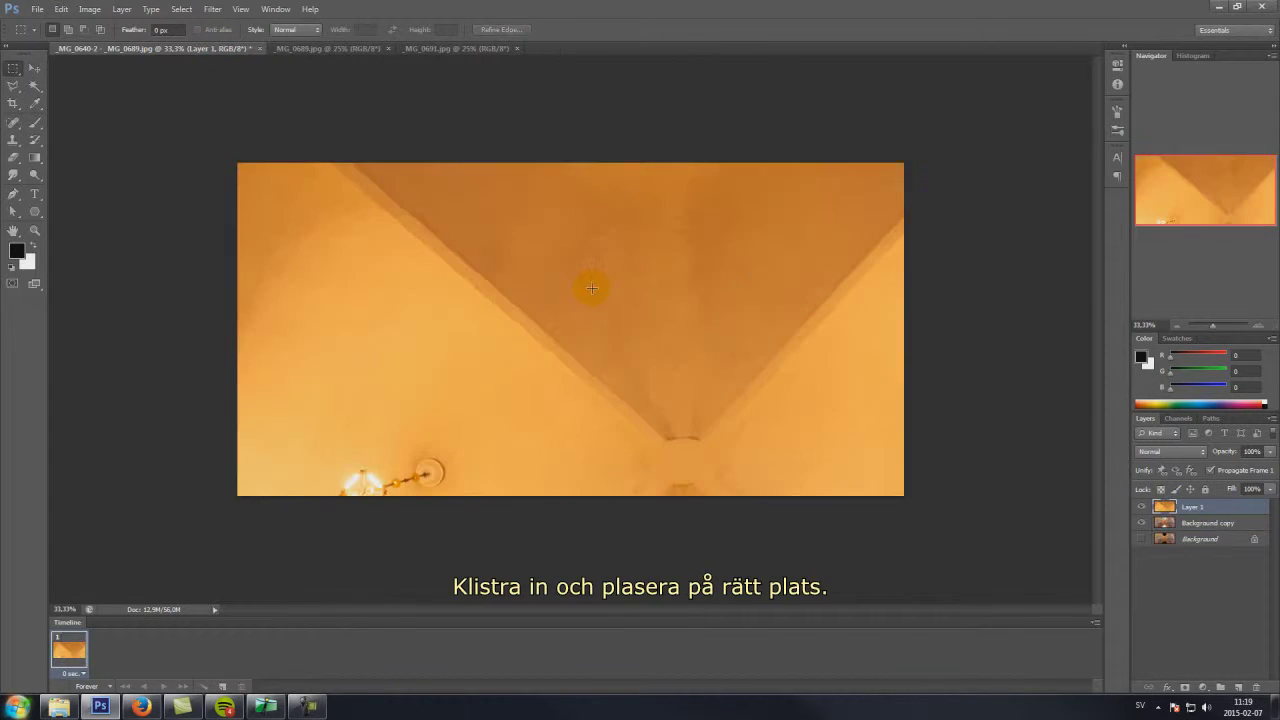
Scale down the pasted ceiling photo with Free Transform and place it over the gap in the panorama's ceiling
{"action": "left_click", "coordinate": [66, 10]}
{"action": "left_click", "coordinate": [180, 255]}
{"action": "key", "text": "ctrl+0"}
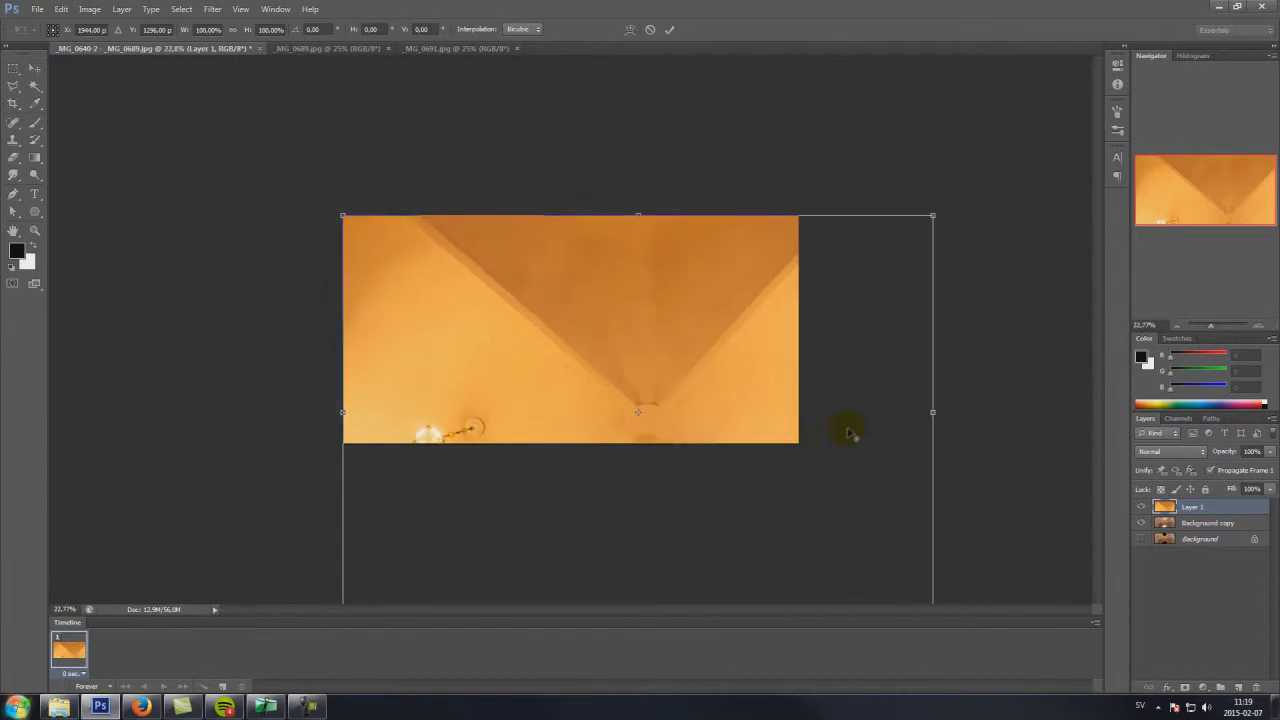
{"action": "left_click_drag", "start_coordinate": [900, 584], "coordinate": [463, 293]}
{"action": "left_click_drag", "start_coordinate": [440, 276], "coordinate": [594, 274]}
{"action": "key", "text": "Return"}
Copy the entire floor photo from _MG_0691.jpg and paste it into the panorama as a new layer
{"action": "left_click", "coordinate": [436, 51]}
{"action": "left_click_drag", "start_coordinate": [242, 108], "coordinate": [905, 553]}
{"action": "key", "text": "ctrl+c"}
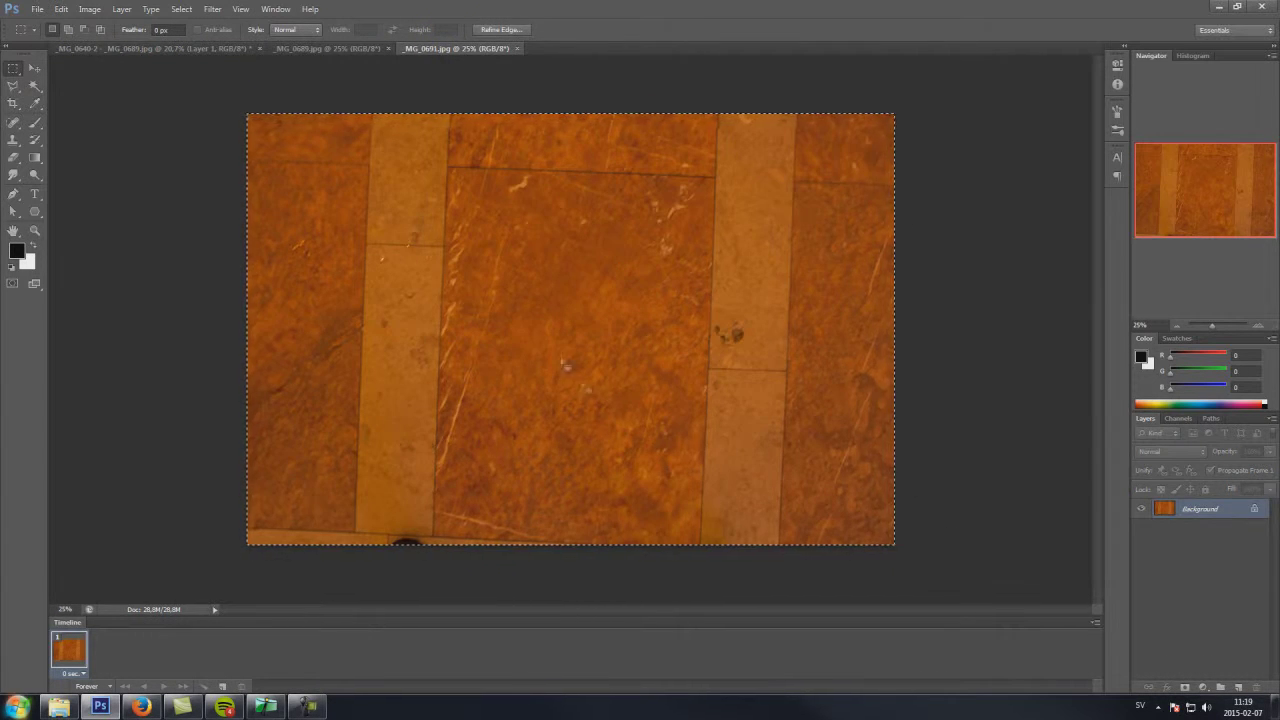
{"action": "left_click", "coordinate": [160, 49]}
{"action": "key", "text": "ctrl+v"}
Scale down the pasted floor photo with Free Transform and fit it over the gap in the panorama's floor
{"action": "left_click", "coordinate": [61, 9]}
{"action": "left_click", "coordinate": [185, 252]}
{"action": "left_click_drag", "start_coordinate": [903, 580], "coordinate": [595, 421]}
{"action": "key", "text": "Return"}
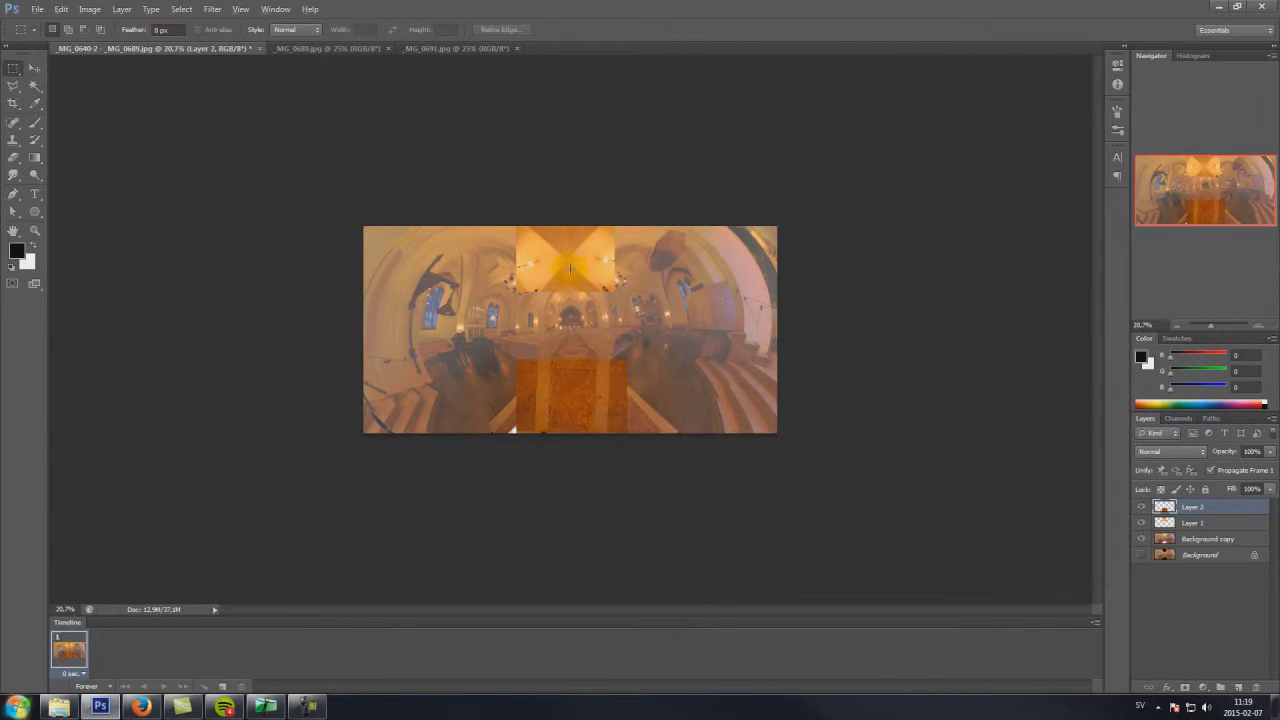
Reorder the layers so that Background copy lies above Layer 2 and Layer 1
{"action": "scroll", "coordinate": [570, 268], "scroll_direction": "up", "scroll_amount": 10}
{"action": "left_click_drag", "start_coordinate": [1213, 523], "coordinate": [1215, 542]}
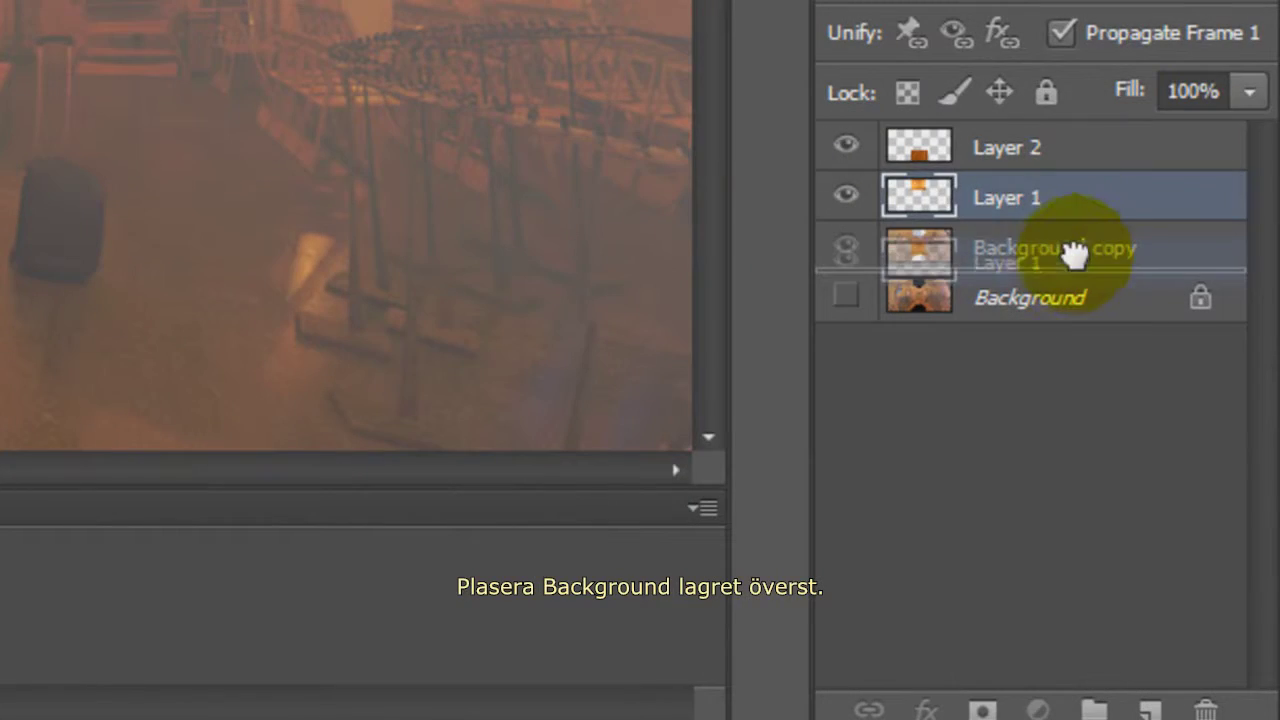
{"action": "left_click_drag", "start_coordinate": [1073, 255], "coordinate": [1076, 268]}
{"action": "left_click_drag", "start_coordinate": [1077, 157], "coordinate": [1088, 226]}
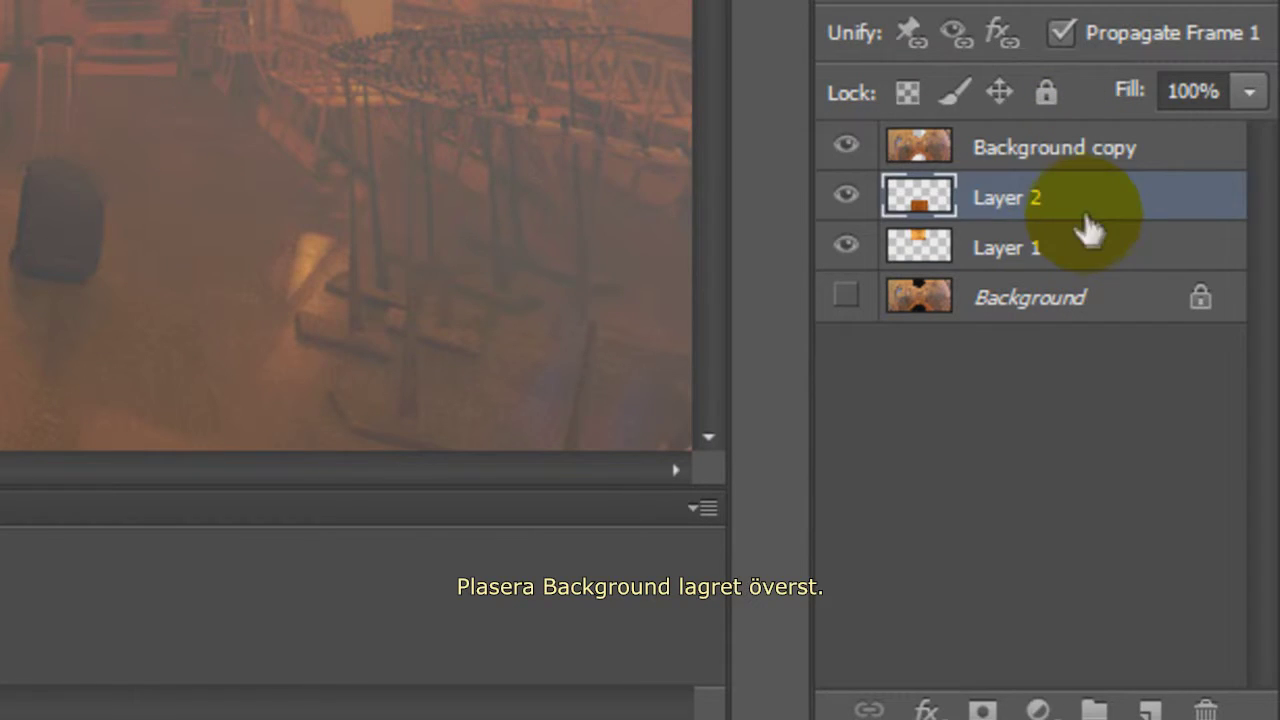
Warp the ceiling photo on Layer 1 so its vault ribs and chandelier chains line up with the surrounding panorama
{"action": "left_click", "coordinate": [928, 250]}
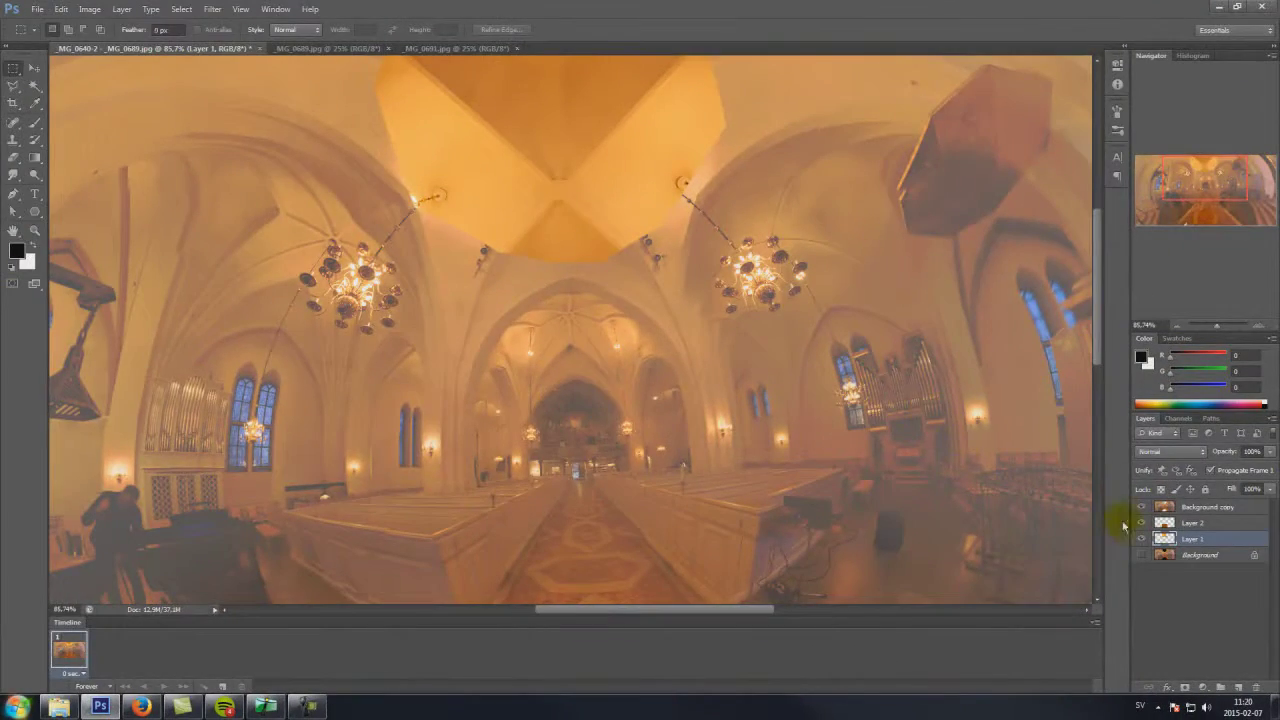
{"action": "left_click", "coordinate": [57, 10]}
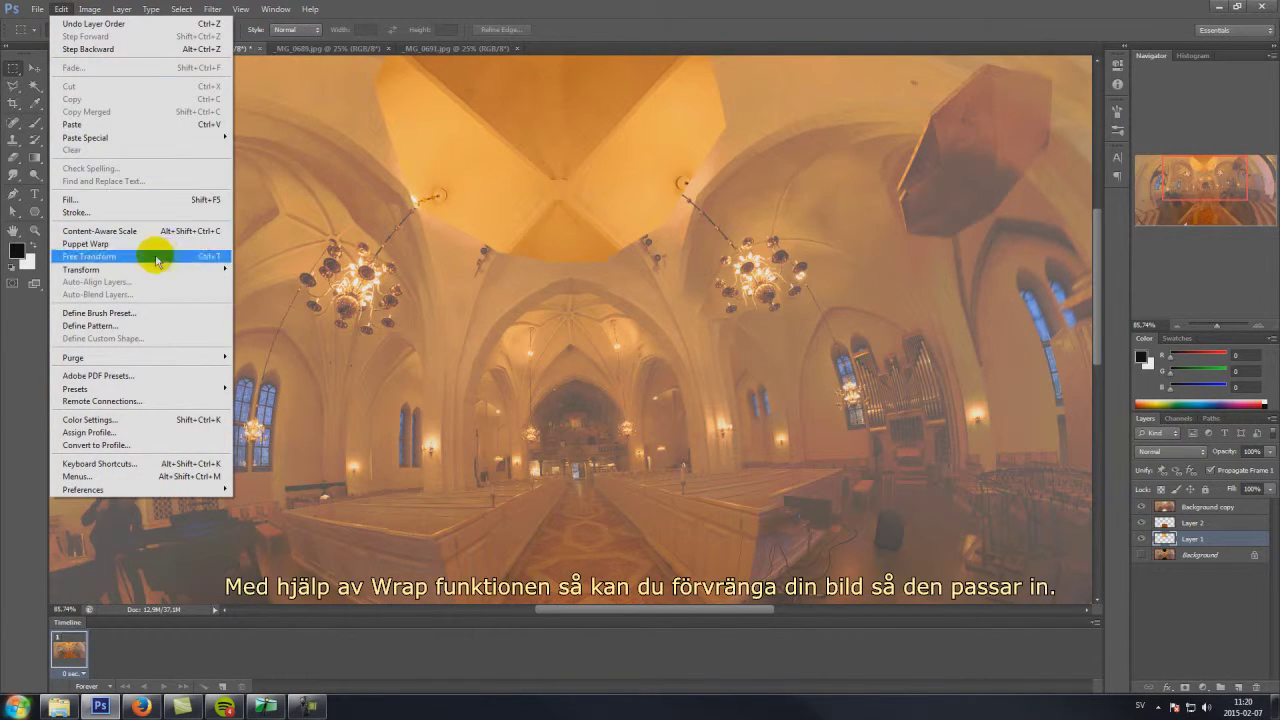
{"action": "mouse_move", "coordinate": [170, 268]}
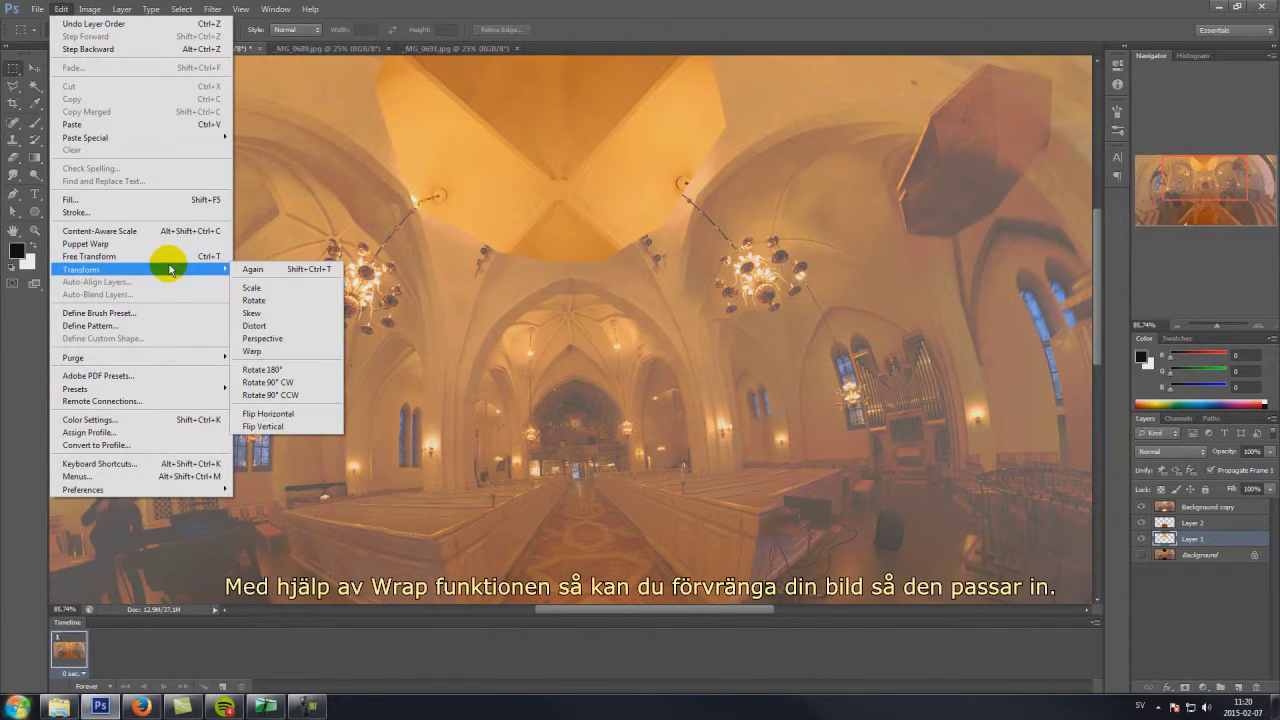
{"action": "left_click", "coordinate": [295, 354]}
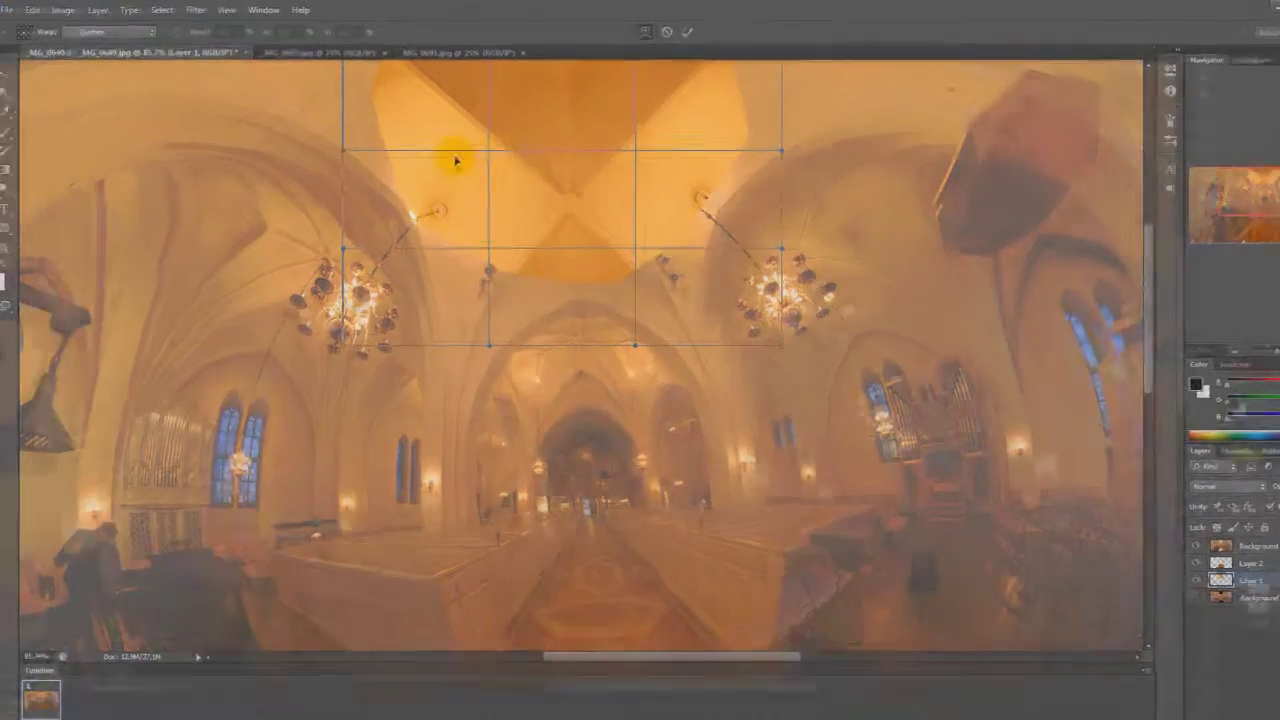
{"action": "left_click_drag", "start_coordinate": [513, 246], "coordinate": [513, 223]}
{"action": "mouse_move", "coordinate": [620, 135]}
{"action": "left_mouse_down"}
{"action": "mouse_move", "coordinate": [601, 146]}
{"action": "mouse_move", "coordinate": [618, 112]}
{"action": "left_mouse_up"}
{"action": "left_click_drag", "start_coordinate": [290, 238], "coordinate": [398, 375]}
{"action": "left_click_drag", "start_coordinate": [290, 393], "coordinate": [295, 485]}
{"action": "left_click_drag", "start_coordinate": [474, 214], "coordinate": [498, 214]}
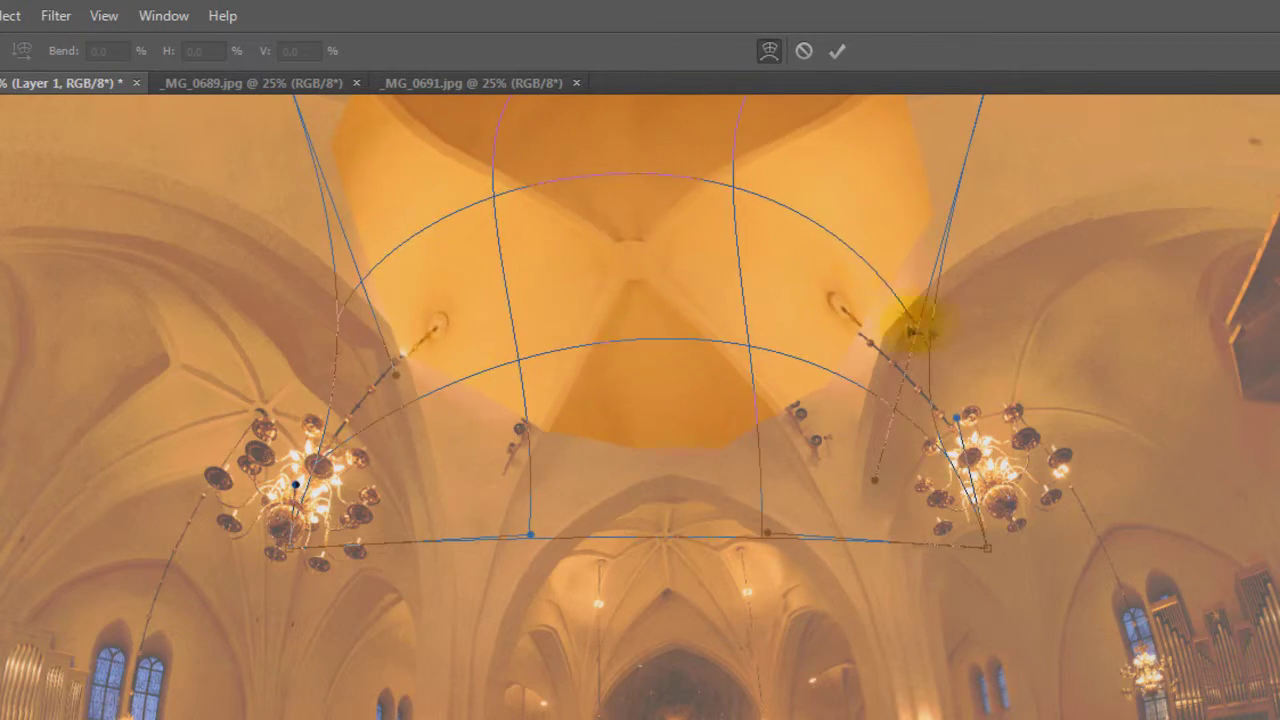
Warp the floor photo on Layer 2 so its light stone bands line up with the aisle pattern in the panorama
{"action": "scroll", "coordinate": [914, 320], "scroll_direction": "up", "scroll_amount": 3}
{"action": "left_click_drag", "start_coordinate": [526, 279], "coordinate": [307, 209]}
{"action": "left_click_drag", "start_coordinate": [760, 280], "coordinate": [790, 278]}
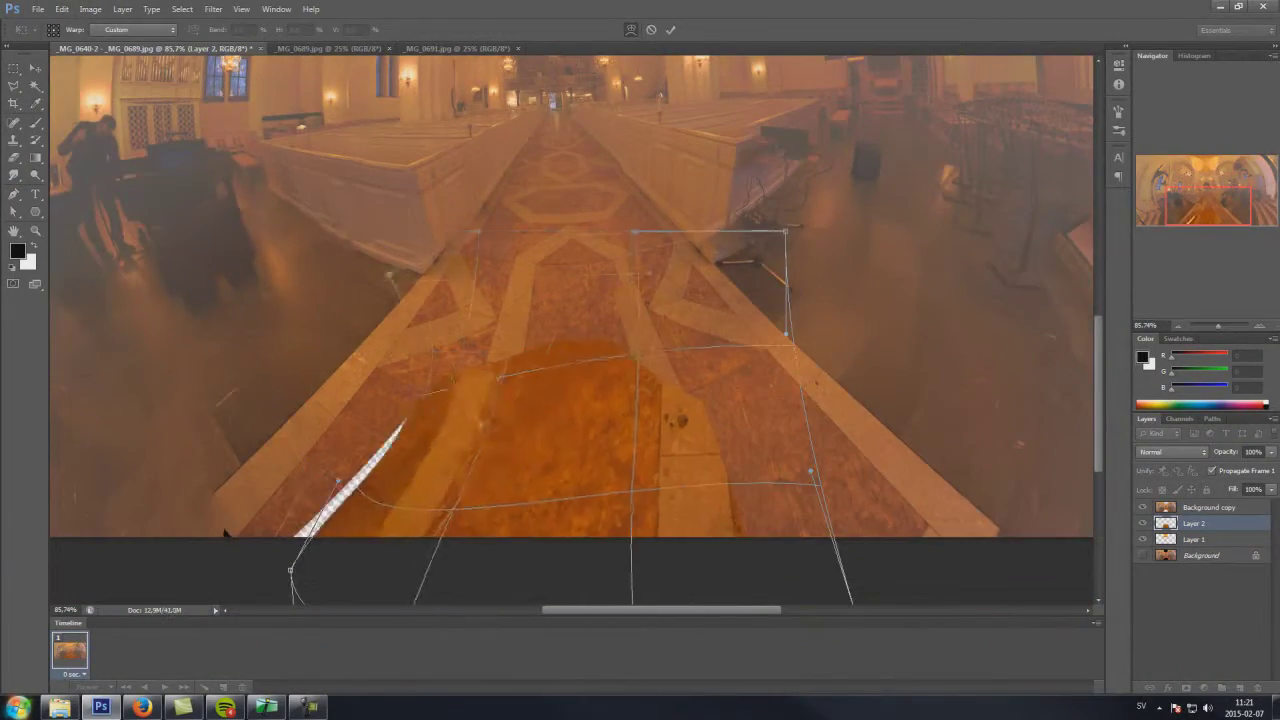
{"action": "left_click_drag", "start_coordinate": [300, 560], "coordinate": [636, 234]}
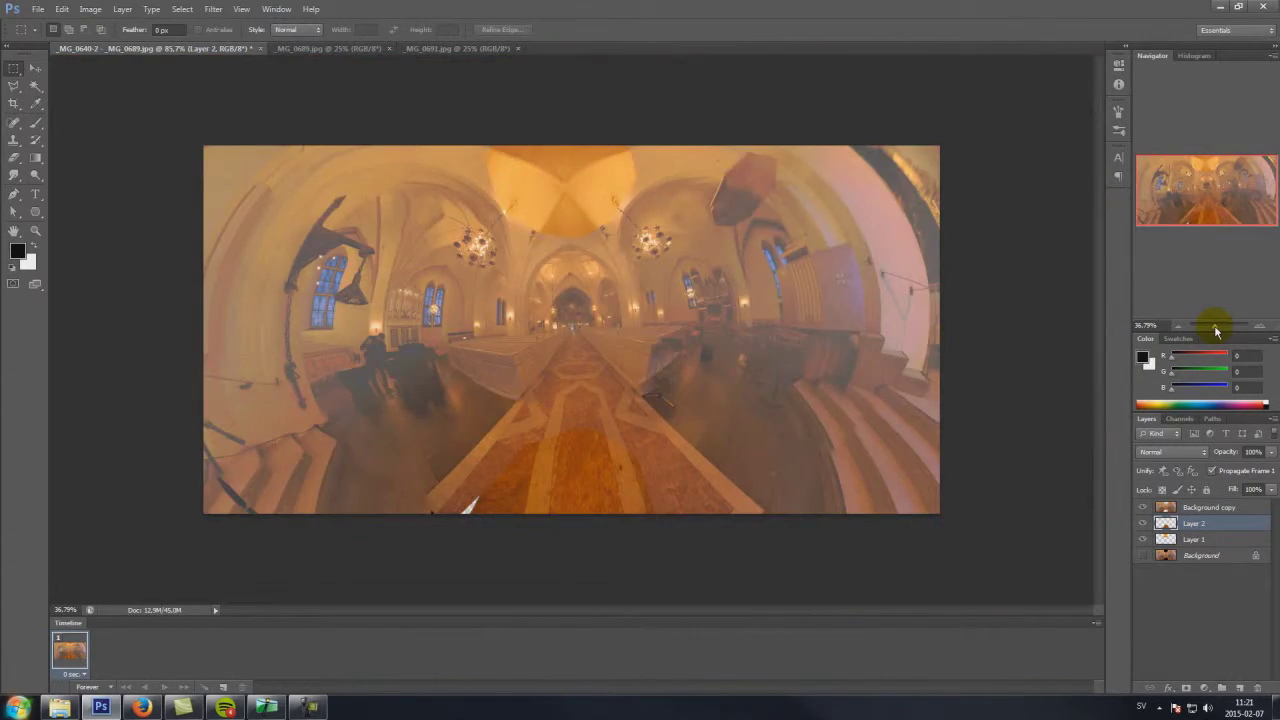
Apply Brightness/Contrast to the floor photo on Layer 2, raising the brightness to 23 and lowering the contrast
{"action": "left_click_drag", "start_coordinate": [1211, 326], "coordinate": [1219, 330]}
{"action": "left_click_drag", "start_coordinate": [1202, 188], "coordinate": [1203, 220]}
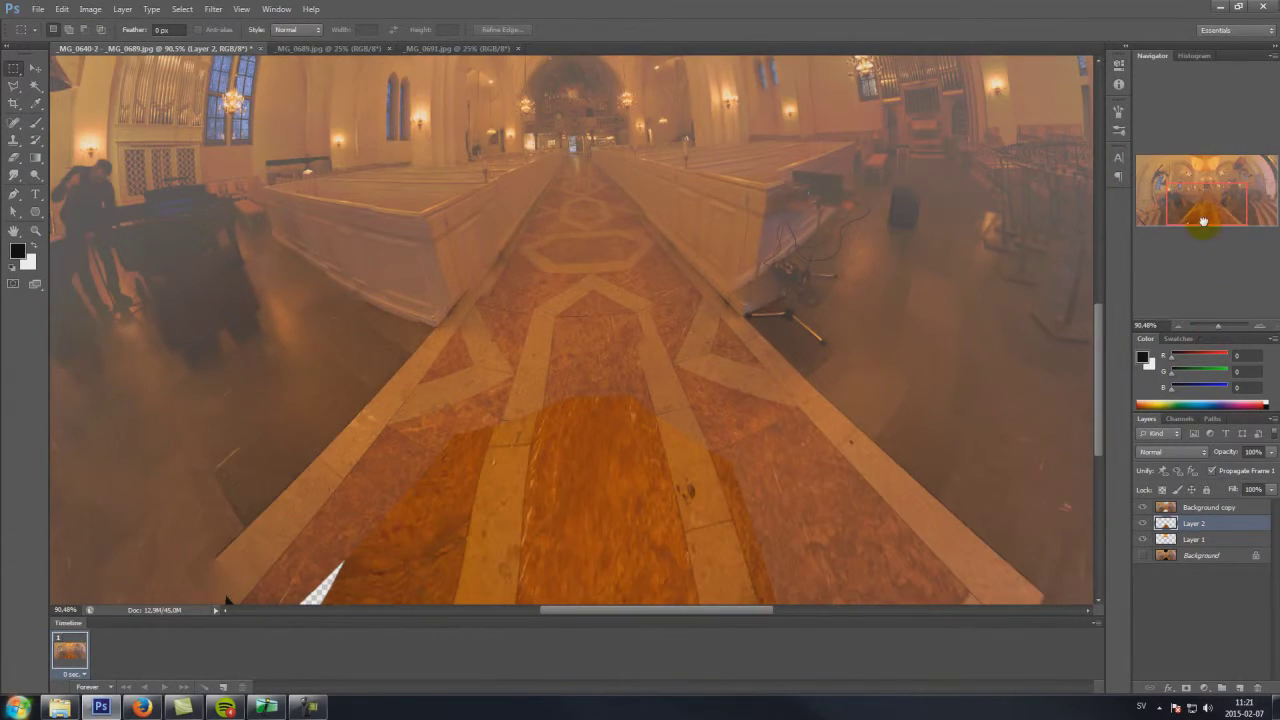
{"action": "left_click", "coordinate": [62, 9]}
{"action": "mouse_move", "coordinate": [90, 10]}
{"action": "mouse_move", "coordinate": [120, 43]}
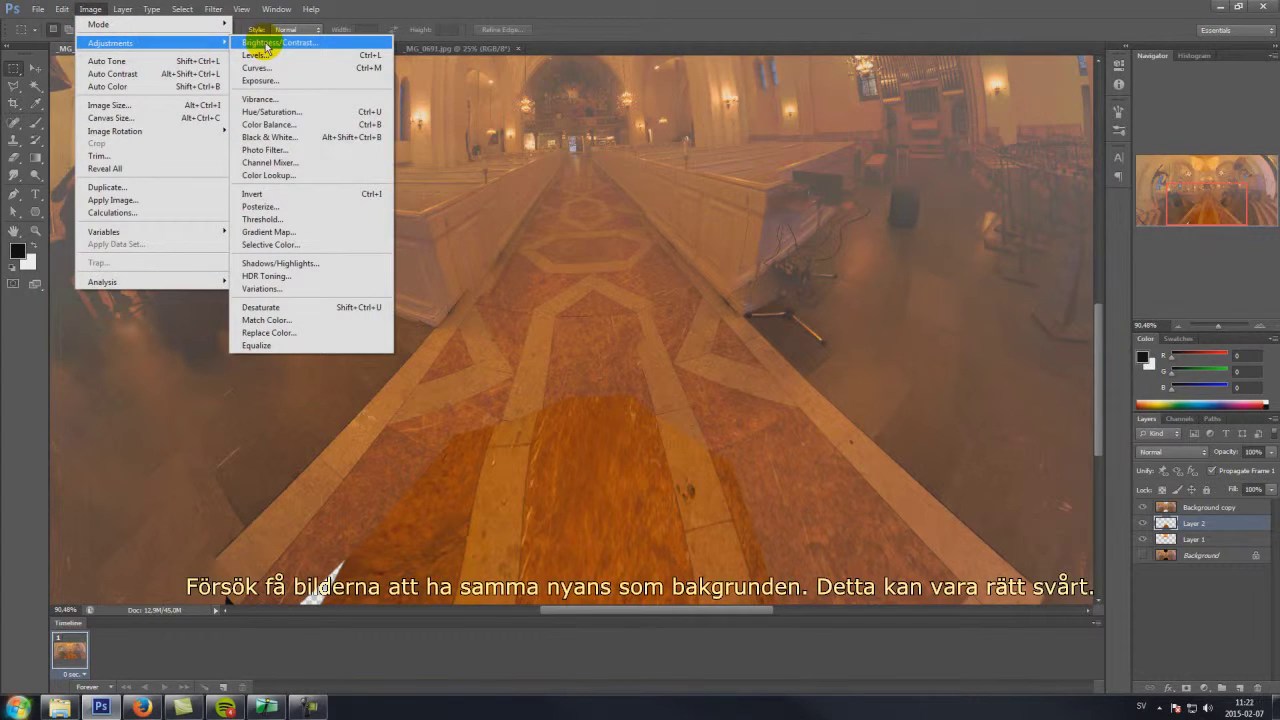
{"action": "left_click", "coordinate": [267, 43]}
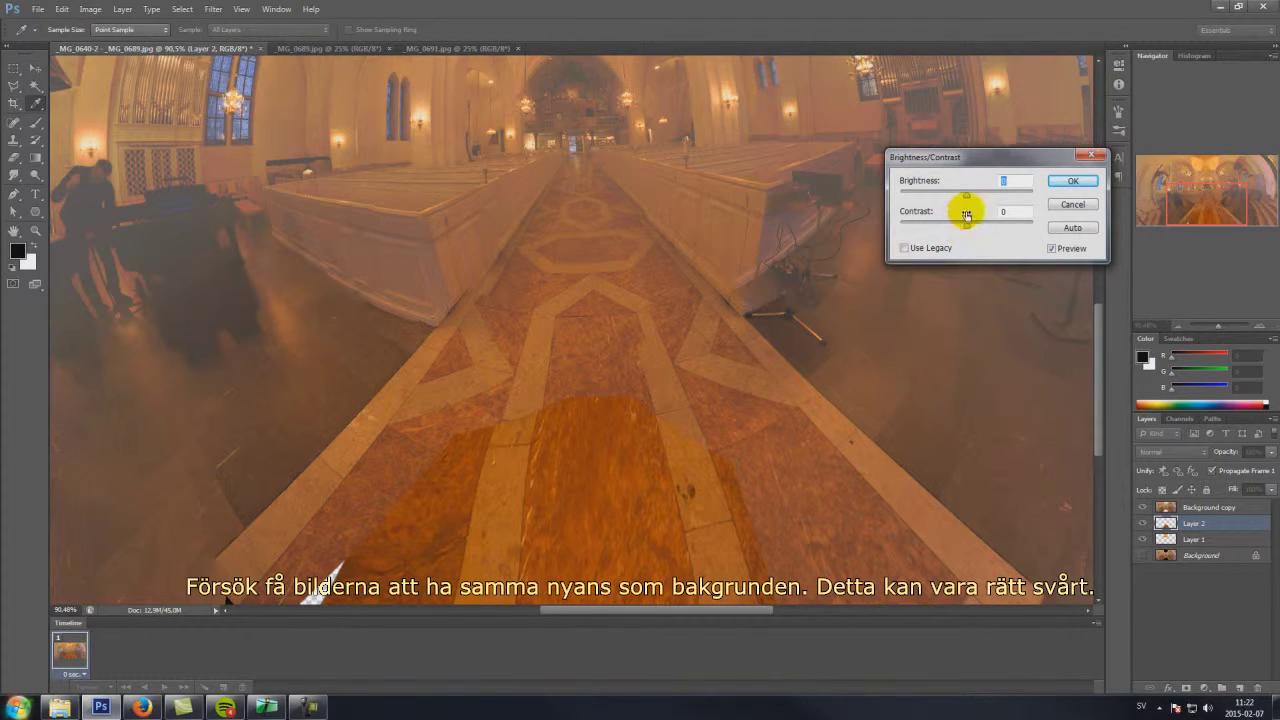
{"action": "left_click_drag", "start_coordinate": [967, 193], "coordinate": [966, 217]}
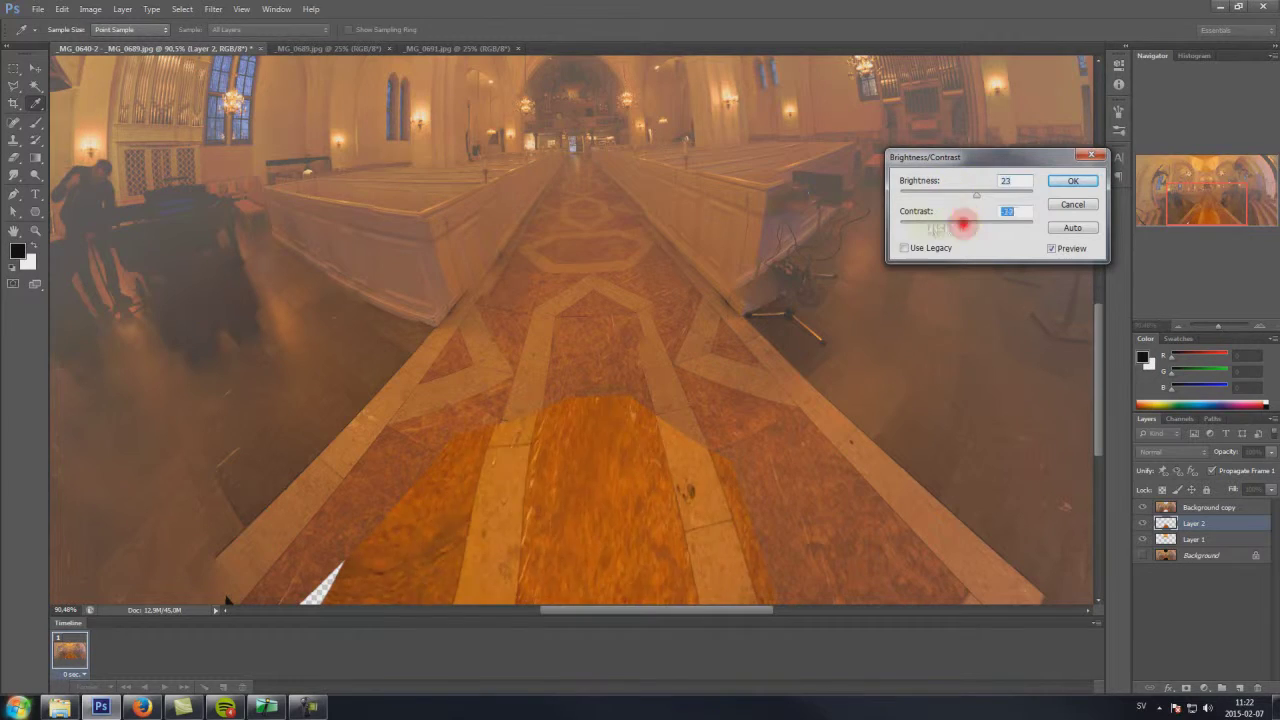
{"action": "left_click", "coordinate": [1072, 180]}
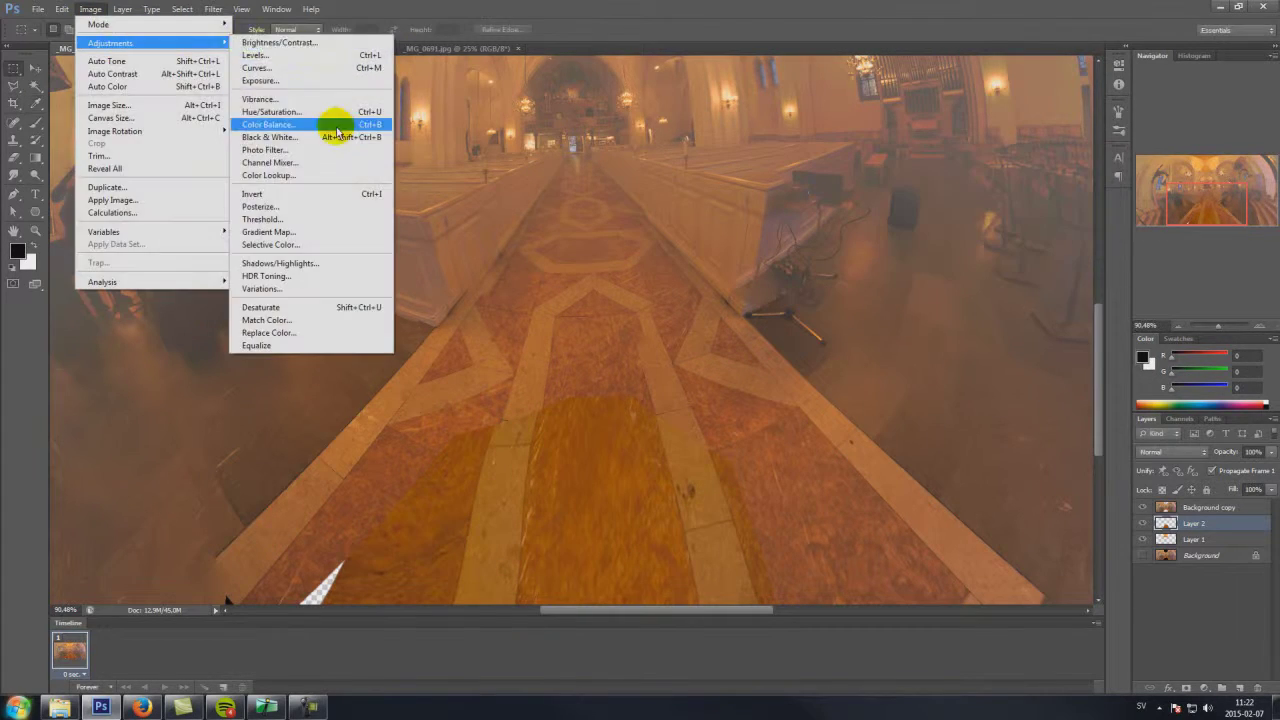
Shift the midtones of the floor photo towards red and by +30 towards blue with Color Balance
{"action": "left_click", "coordinate": [336, 130]}
{"action": "left_click_drag", "start_coordinate": [900, 408], "coordinate": [909, 396]}
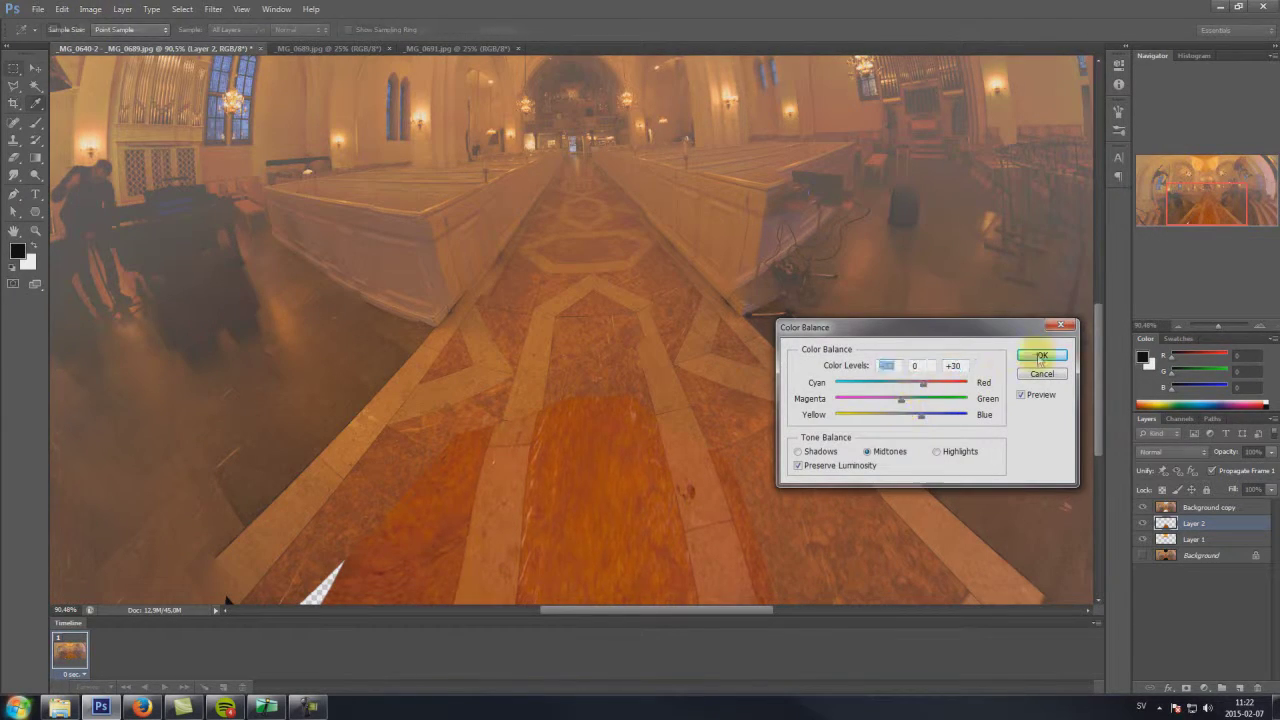
{"action": "left_click", "coordinate": [1046, 357]}
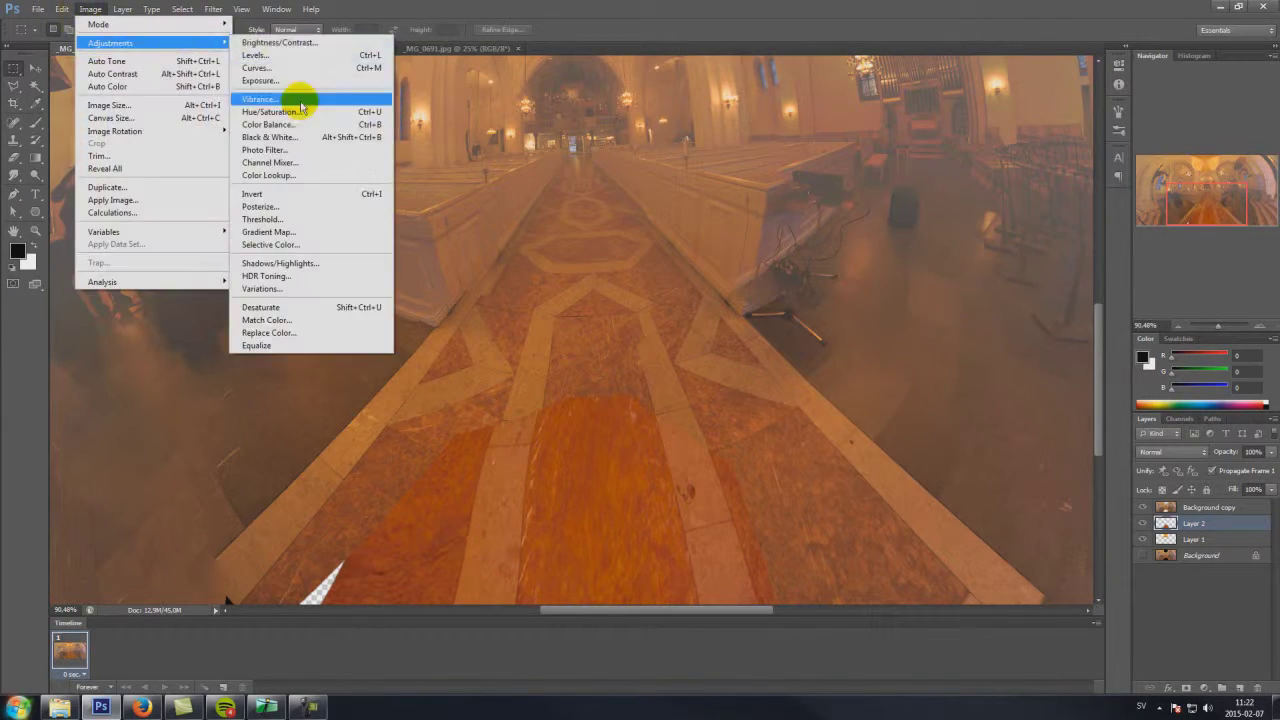
Adjust the vibrance and saturation of the floor photo and fine-tune its brightness and contrast to match the surrounding floor
{"action": "left_click", "coordinate": [300, 100]}
{"action": "left_click_drag", "start_coordinate": [857, 297], "coordinate": [880, 299]}
{"action": "left_click_drag", "start_coordinate": [852, 262], "coordinate": [865, 266]}
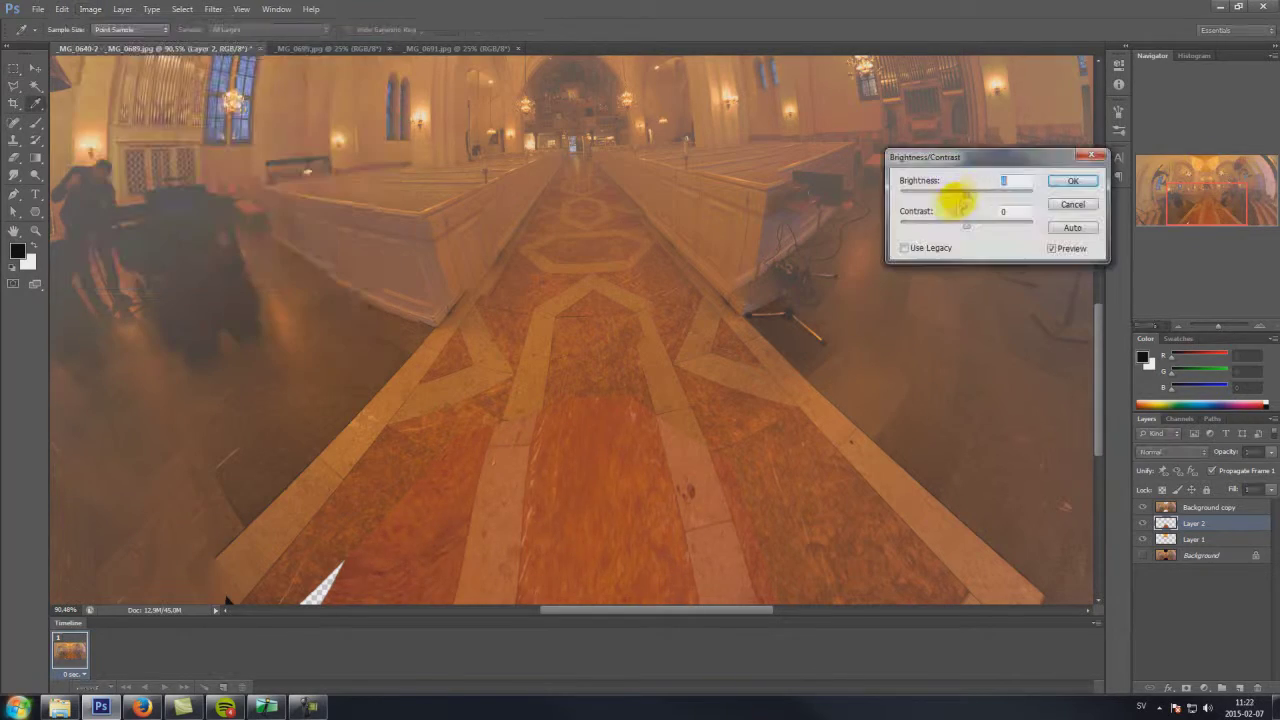
{"action": "left_click_drag", "start_coordinate": [951, 196], "coordinate": [922, 225]}
{"action": "left_click", "coordinate": [1068, 180]}
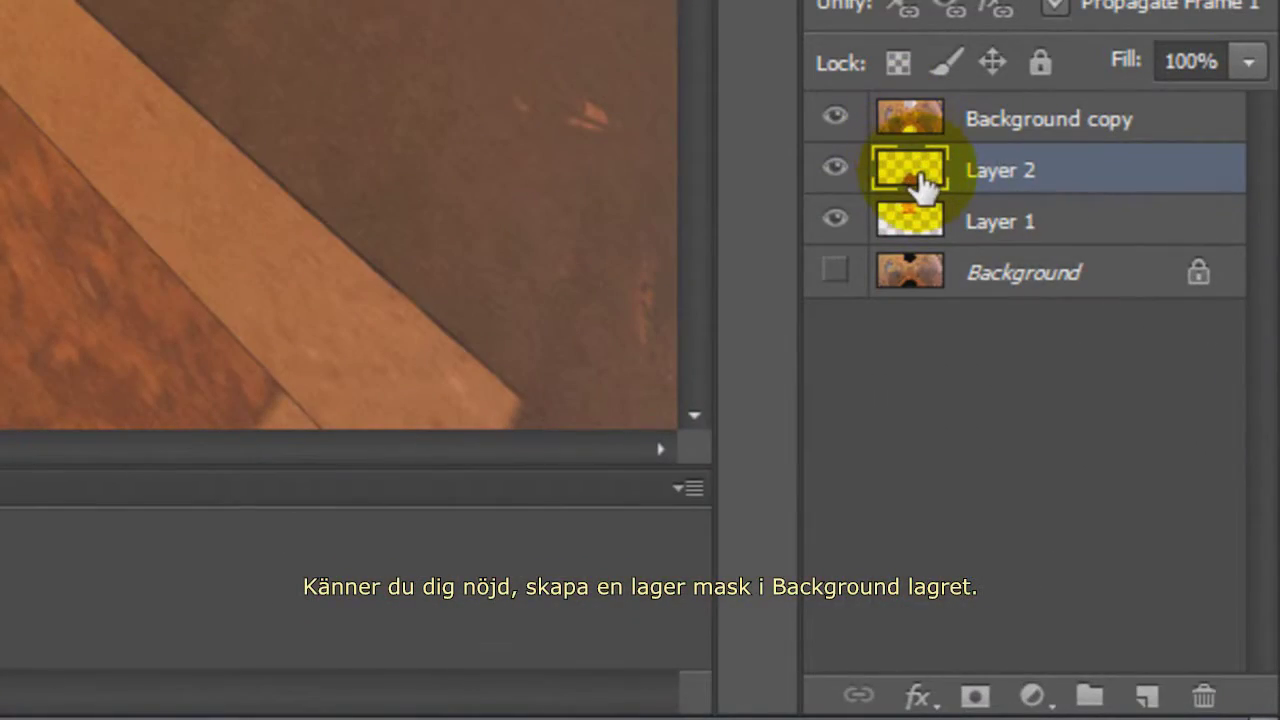
Add a layer mask to the Background copy layer and choose the Brush tool with black (000000) as foreground colour
{"action": "left_click", "coordinate": [928, 120]}
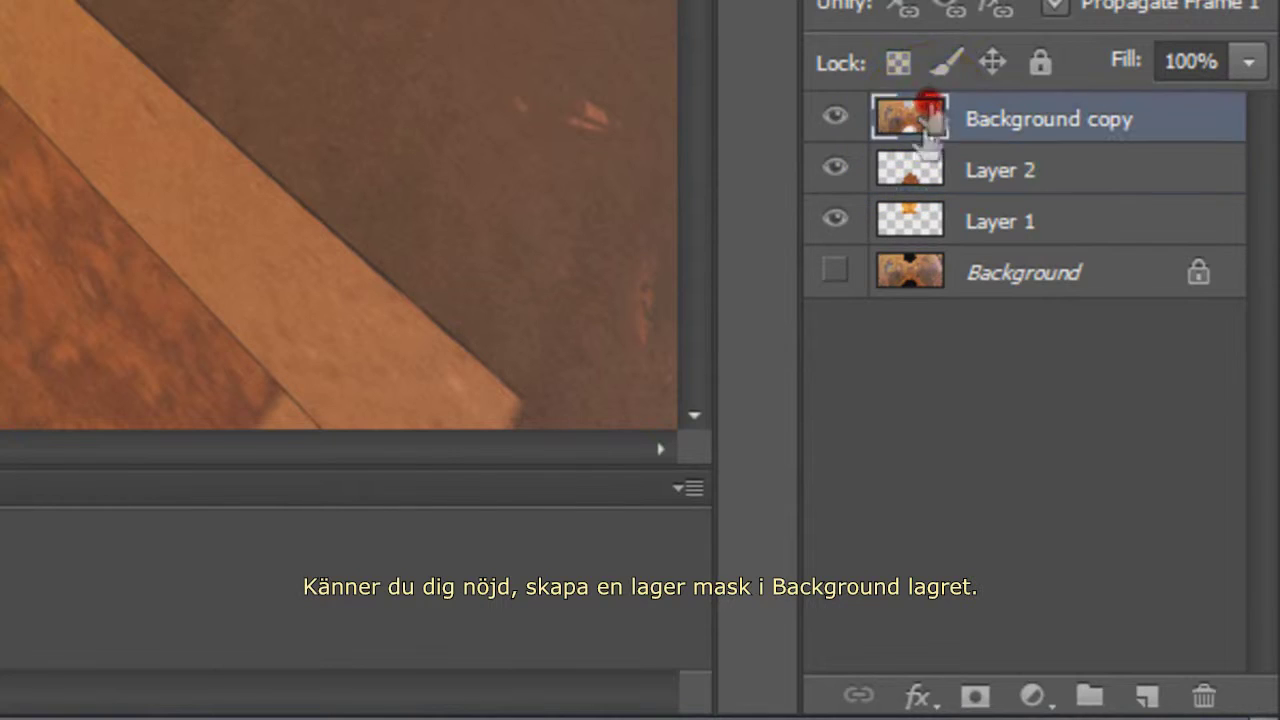
{"action": "left_click", "coordinate": [975, 696]}
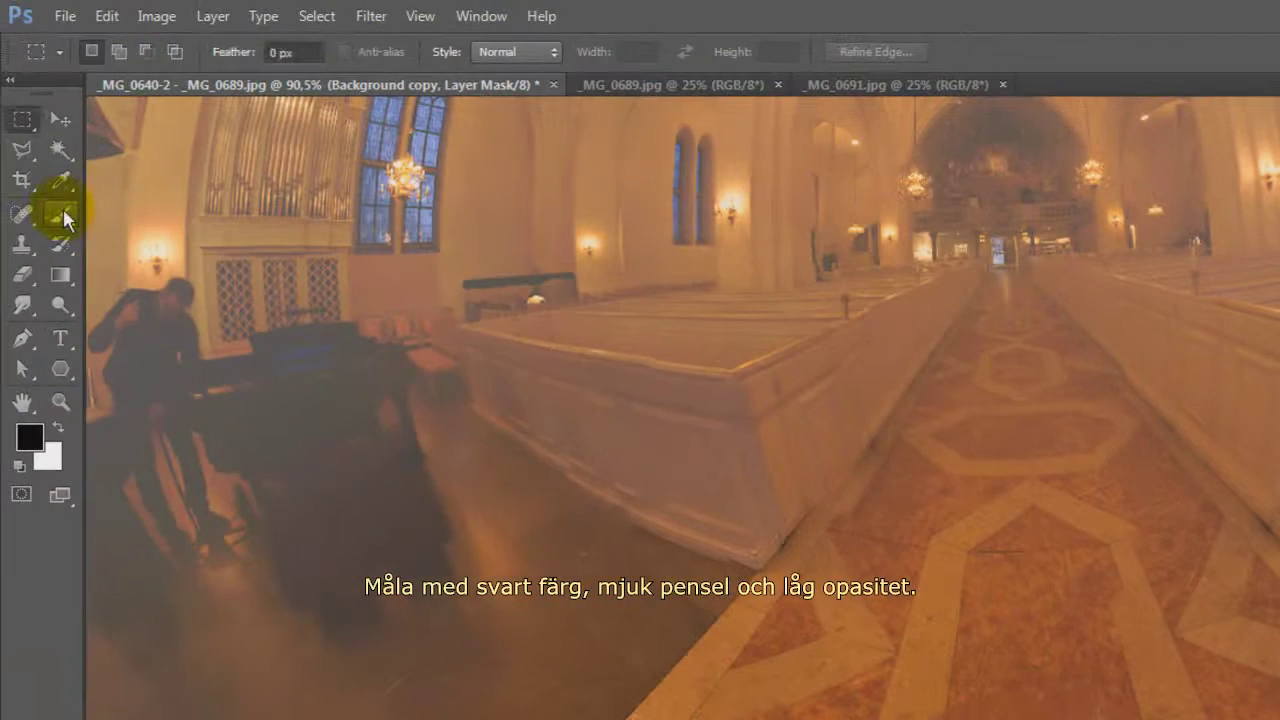
{"action": "left_click", "coordinate": [60, 213]}
{"action": "left_click", "coordinate": [30, 437]}
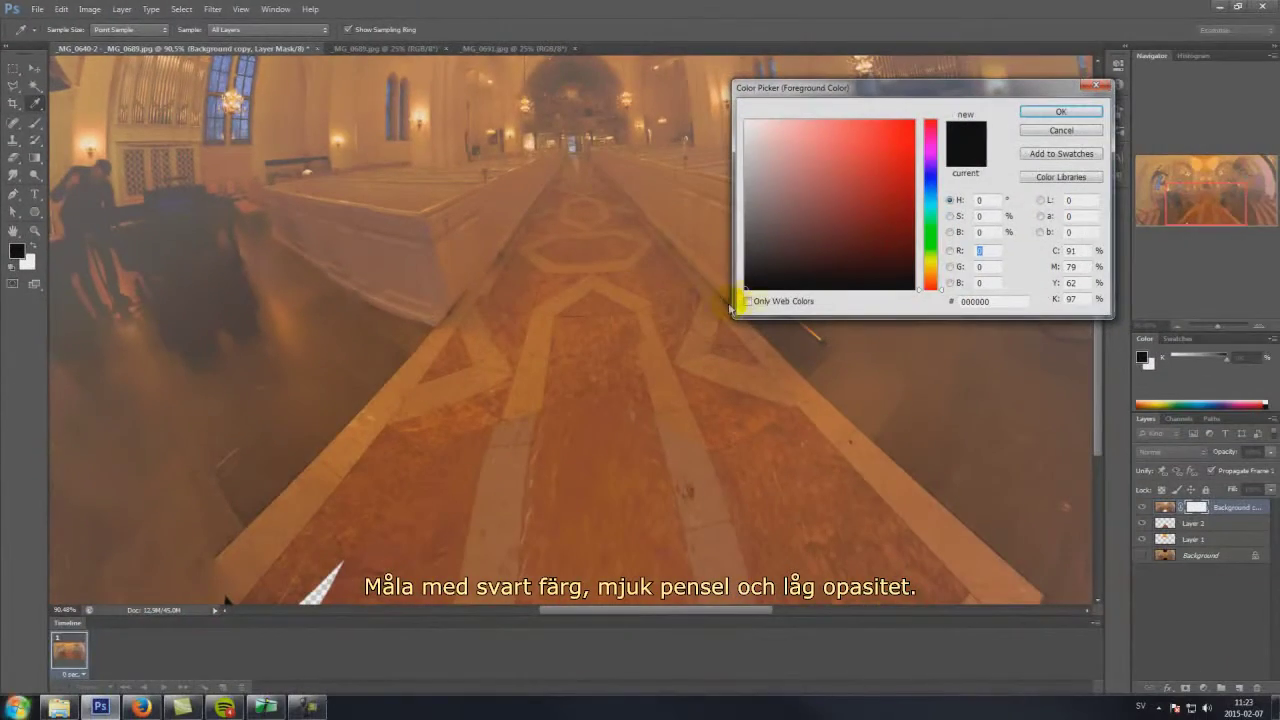
{"action": "left_click", "coordinate": [1061, 111]}
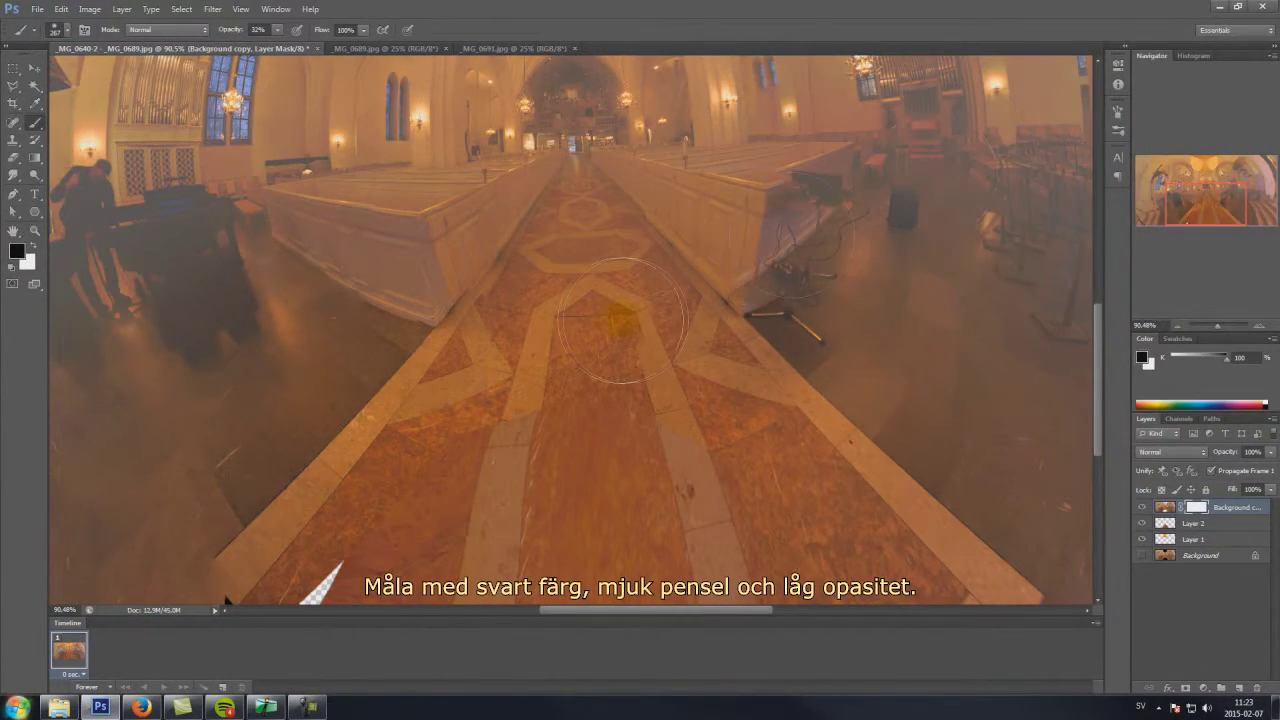
Paint on the Background copy mask with a 125 px, 0% hardness black brush to soften the edges around the floor photo
{"action": "right_click", "coordinate": [625, 320]}
{"action": "left_click", "coordinate": [644, 386]}
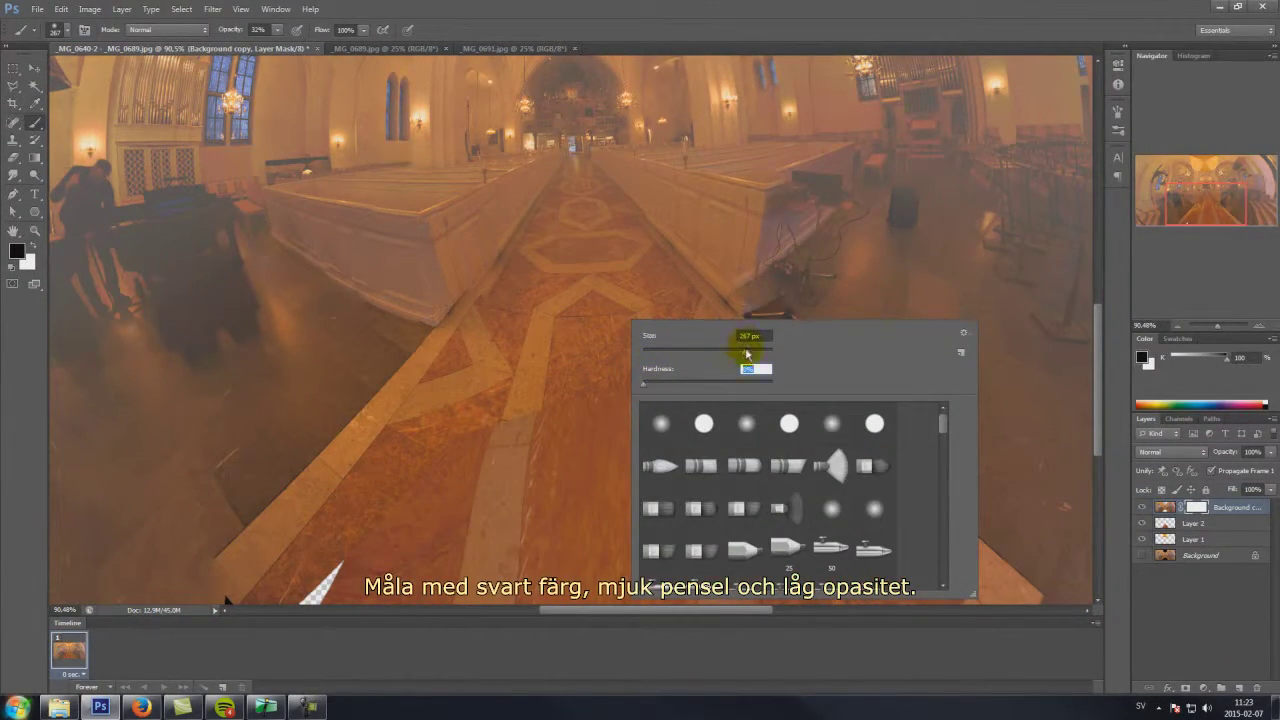
{"action": "left_click", "coordinate": [672, 335]}
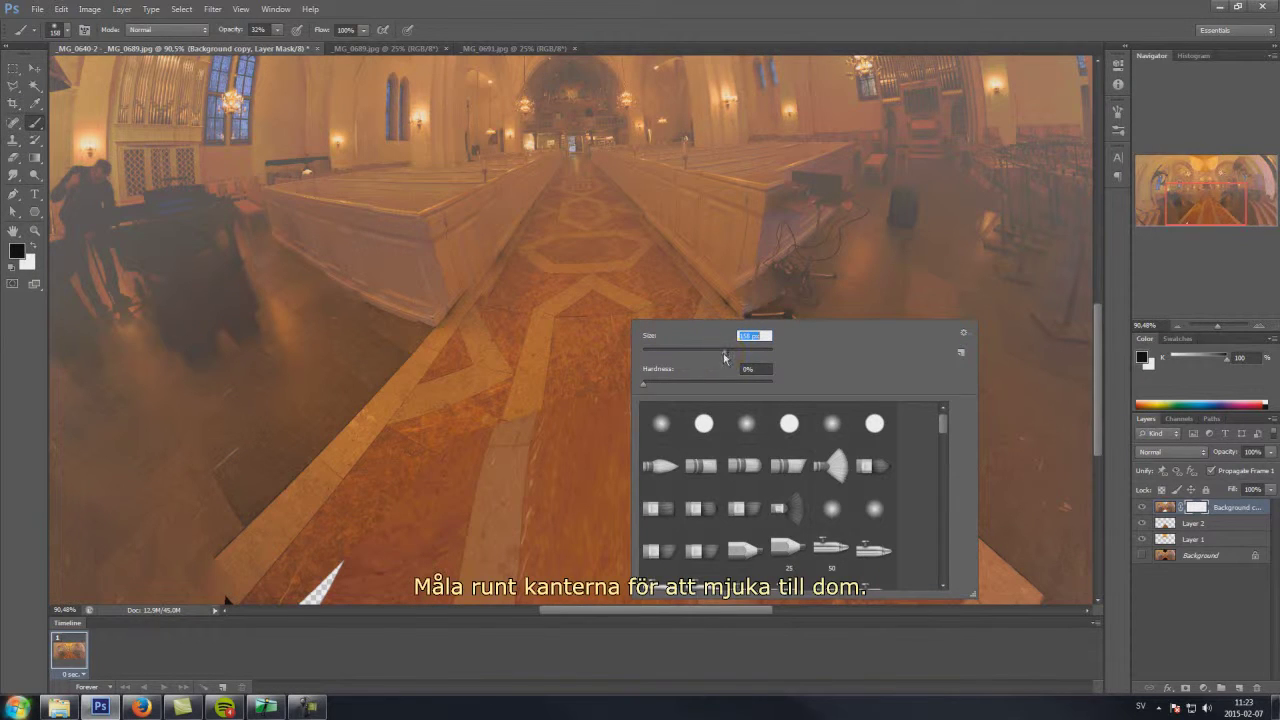
{"action": "left_click", "coordinate": [567, 397]}
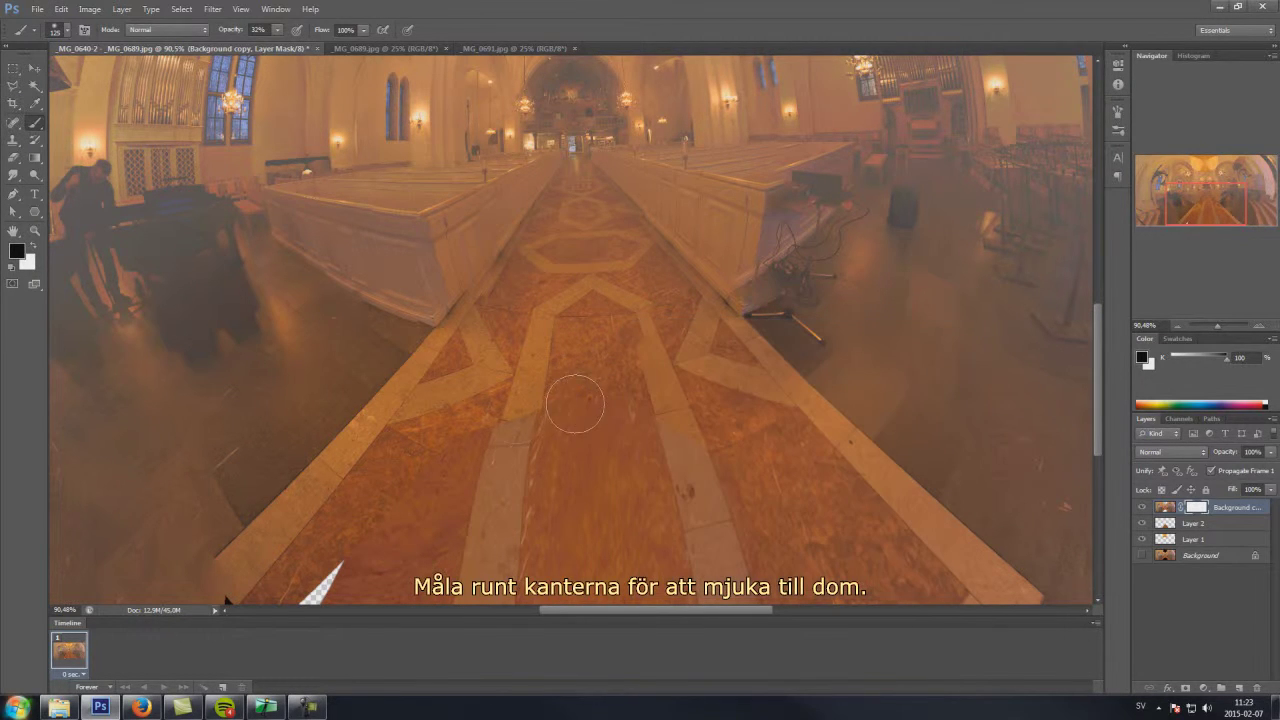
{"action": "left_click_drag", "start_coordinate": [393, 557], "coordinate": [443, 500]}
{"action": "left_click_drag", "start_coordinate": [838, 572], "coordinate": [796, 484]}
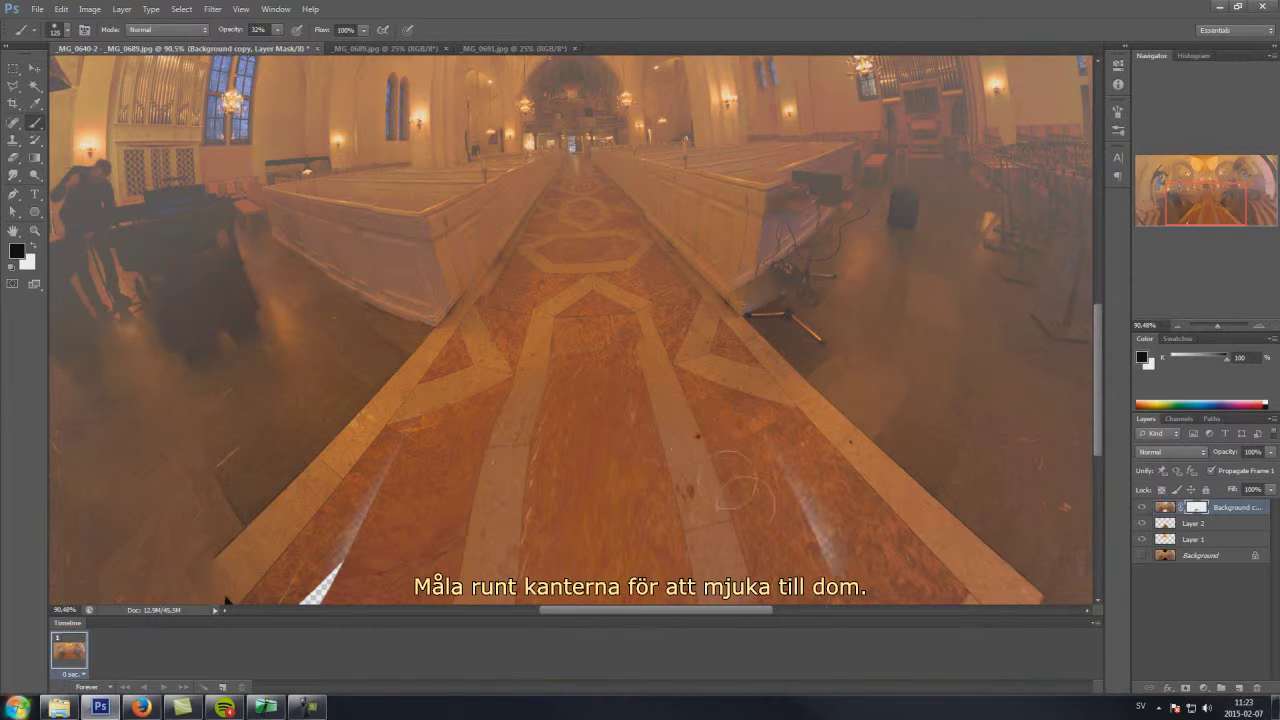
{"action": "left_click_drag", "start_coordinate": [607, 352], "coordinate": [448, 402]}
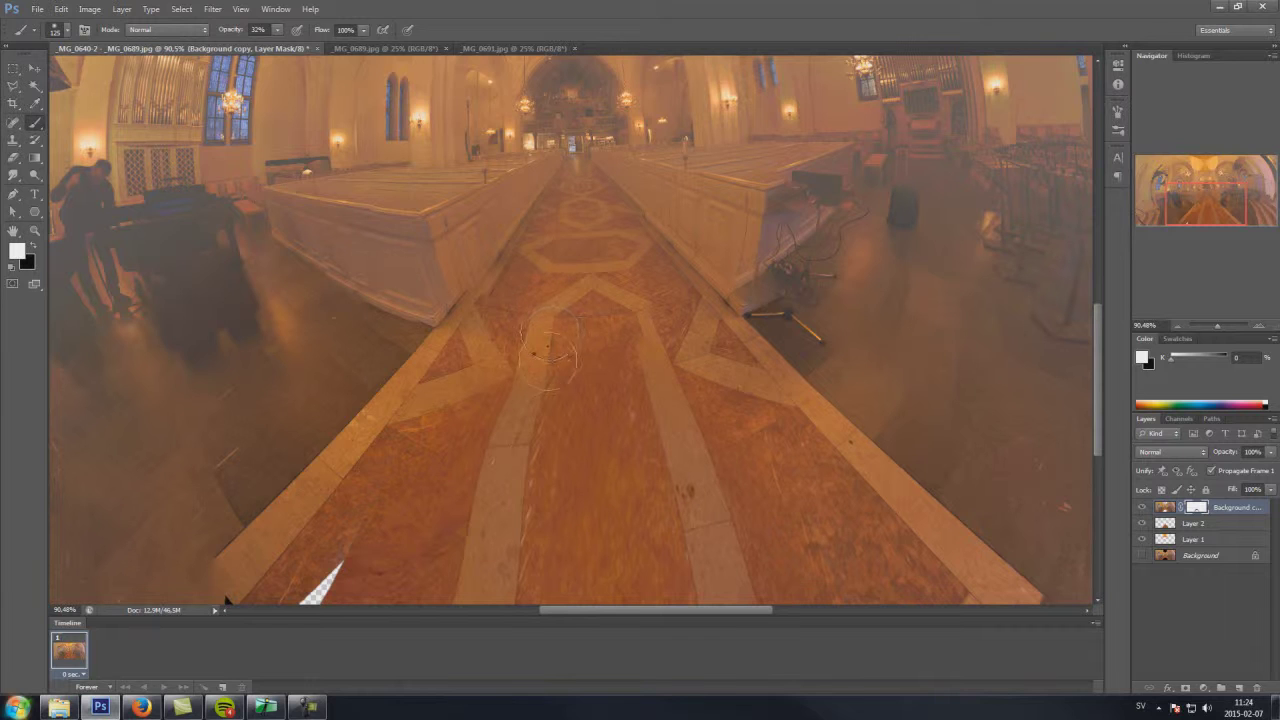
Adjust the brightness, contrast and vibrance of the ceiling photo on Layer 1 to match the surrounding vault
{"action": "scroll", "coordinate": [670, 440], "scroll_direction": "down", "scroll_amount": 5}
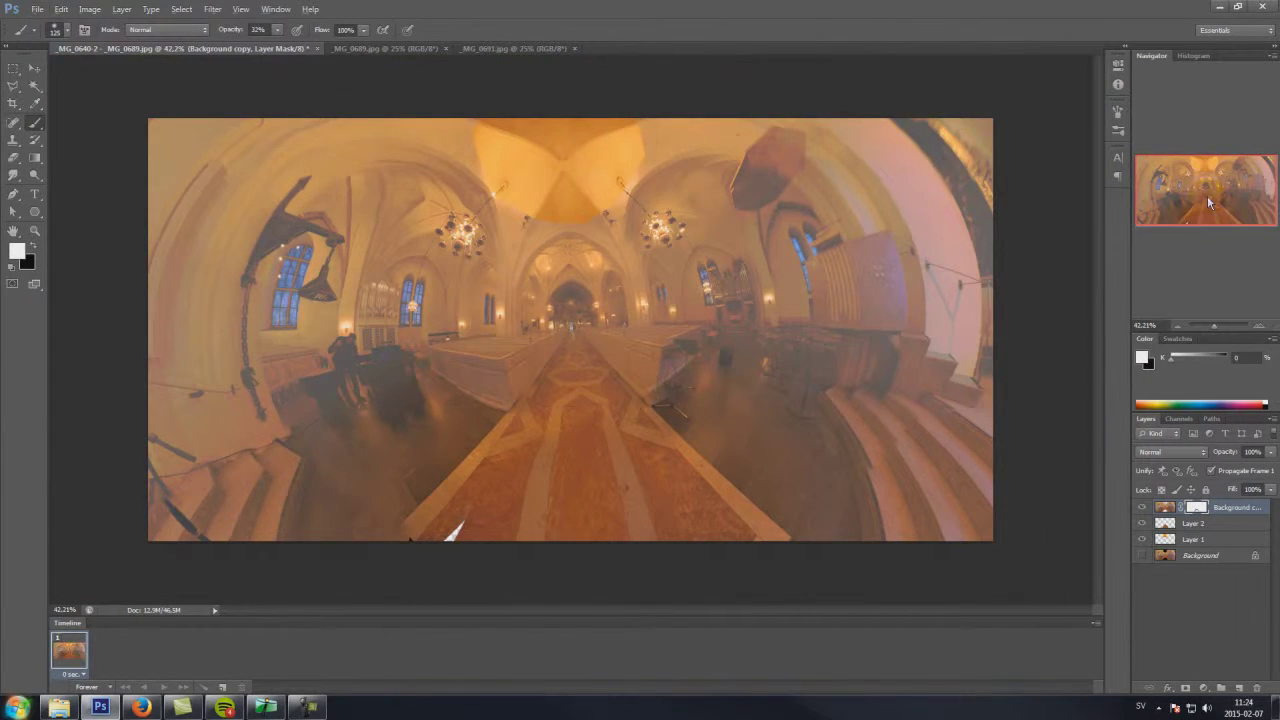
{"action": "scroll", "coordinate": [563, 137], "scroll_direction": "up", "scroll_amount": 5}
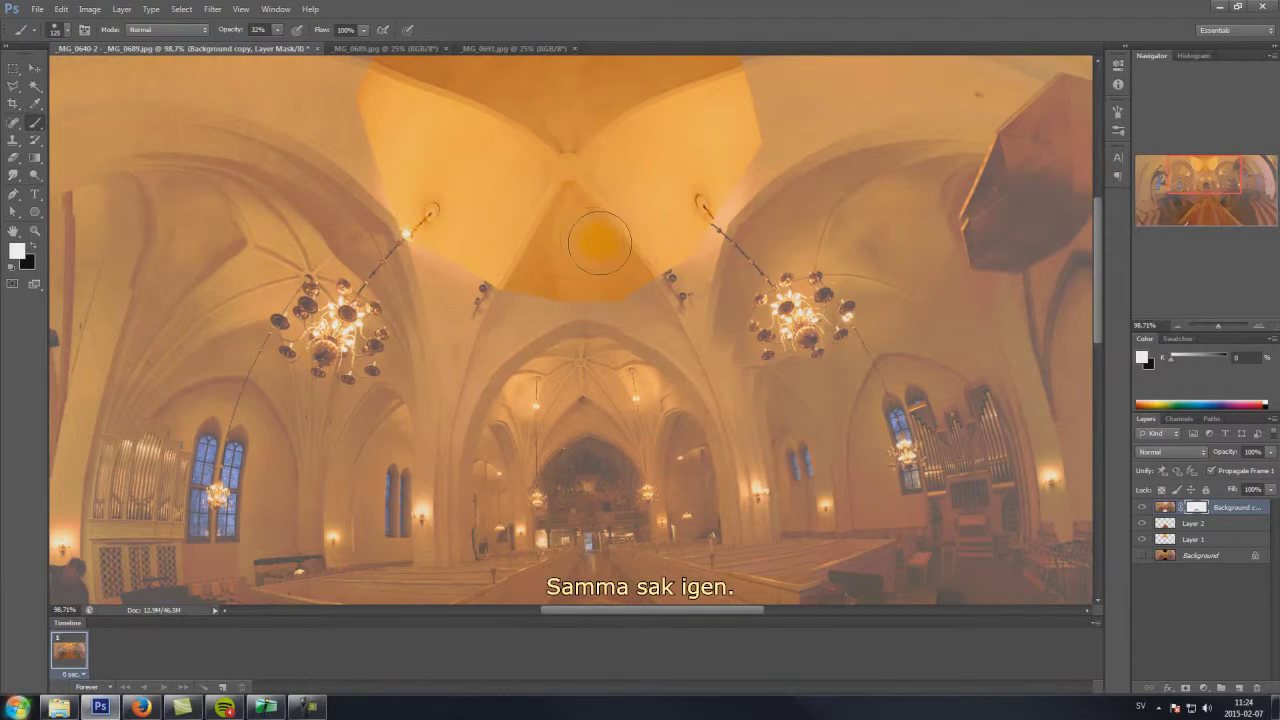
{"action": "left_click", "coordinate": [1165, 538]}
{"action": "left_click", "coordinate": [90, 9]}
{"action": "left_click", "coordinate": [279, 43]}
{"action": "left_click", "coordinate": [1071, 180]}
{"action": "left_click", "coordinate": [90, 9]}
{"action": "left_click", "coordinate": [259, 99]}
{"action": "left_click", "coordinate": [986, 246]}
Shift the colour tones of the ceiling photo with Color Balance to match the surrounding vault
{"action": "left_click", "coordinate": [90, 9]}
{"action": "left_click", "coordinate": [268, 124]}
{"action": "left_click_drag", "start_coordinate": [880, 406], "coordinate": [891, 406]}
{"action": "left_click", "coordinate": [1054, 349]}
Paint on the Background copy mask with a 72 px brush at 32% opacity to blend the edges around the ceiling photo
{"action": "left_click", "coordinate": [1196, 507]}
{"action": "key", "text": "x"}
{"action": "left_click", "coordinate": [33, 245]}
{"action": "mouse_move", "coordinate": [338, 98]}
{"action": "left_mouse_down"}
{"action": "mouse_move", "coordinate": [532, 299]}
{"action": "mouse_move", "coordinate": [456, 377]}
{"action": "mouse_move", "coordinate": [472, 372]}
{"action": "left_mouse_up"}
{"action": "key", "text": "x"}
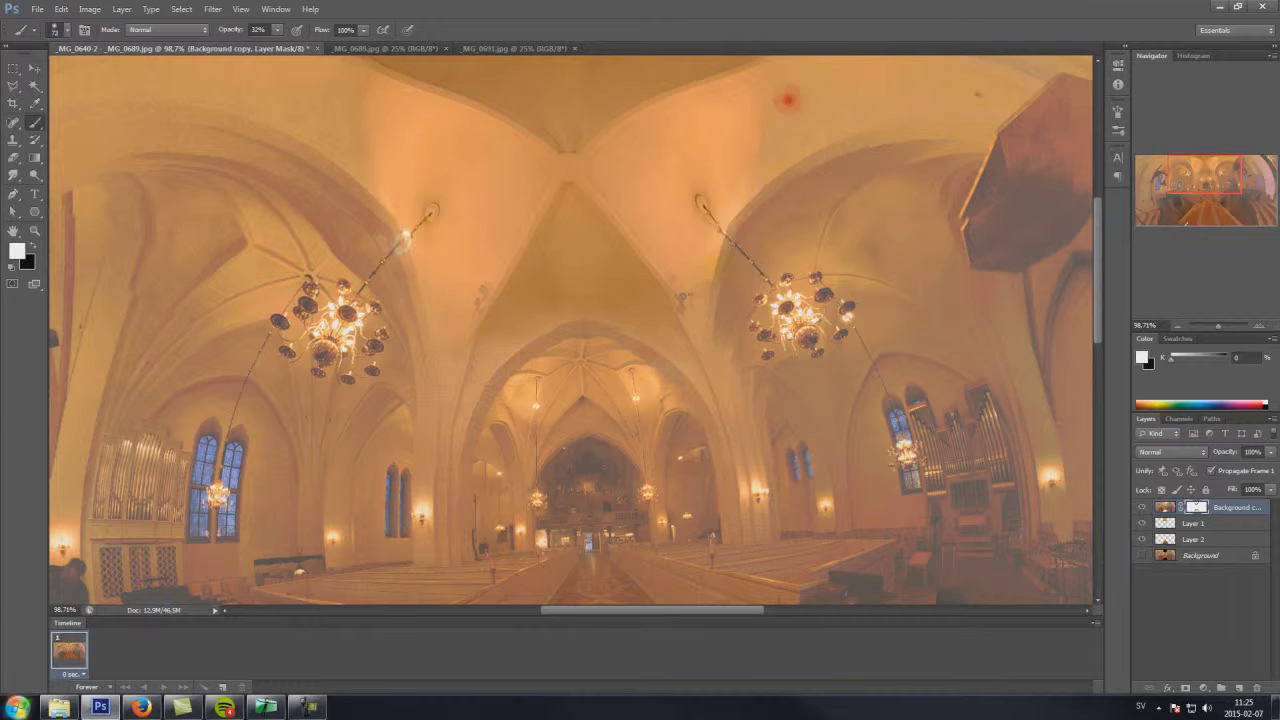
Select the aisle-facing side of the left pew with the Polygonal Lasso and warp it on the Background copy image to align its mismatched edges
{"action": "scroll", "coordinate": [514, 259], "scroll_direction": "down", "scroll_amount": 3}
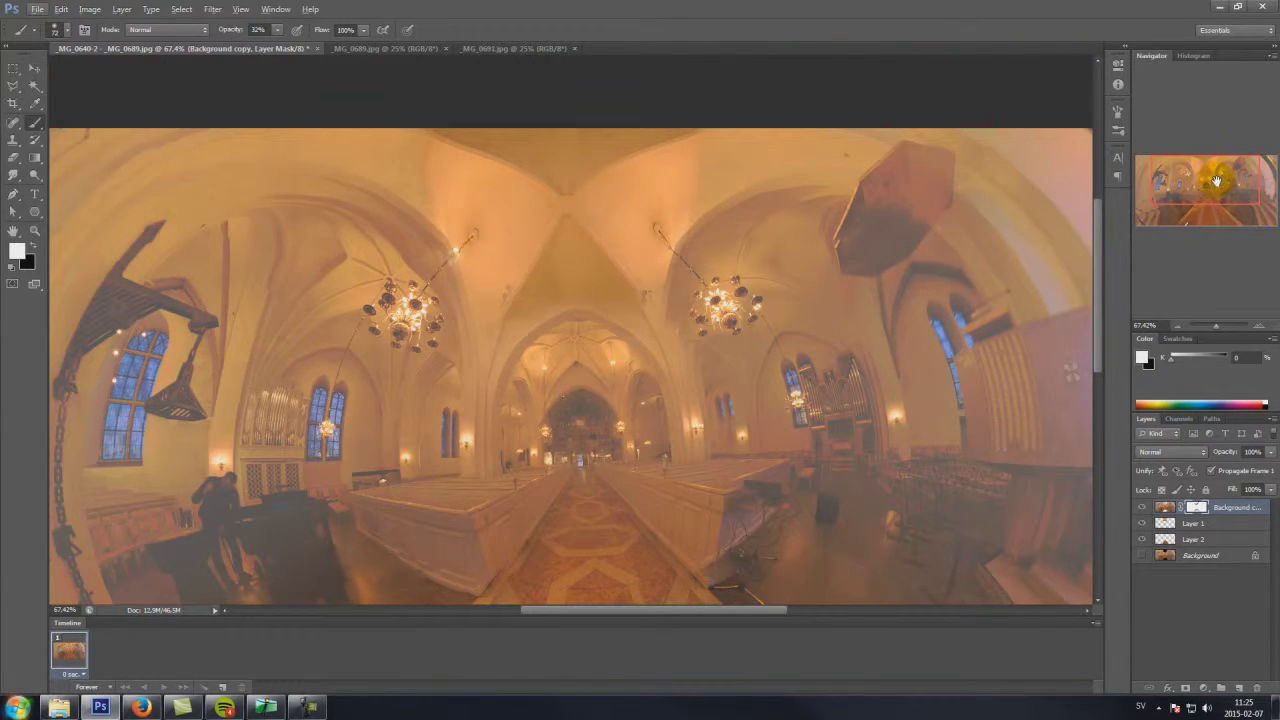
{"action": "left_click_drag", "start_coordinate": [1216, 180], "coordinate": [1208, 188]}
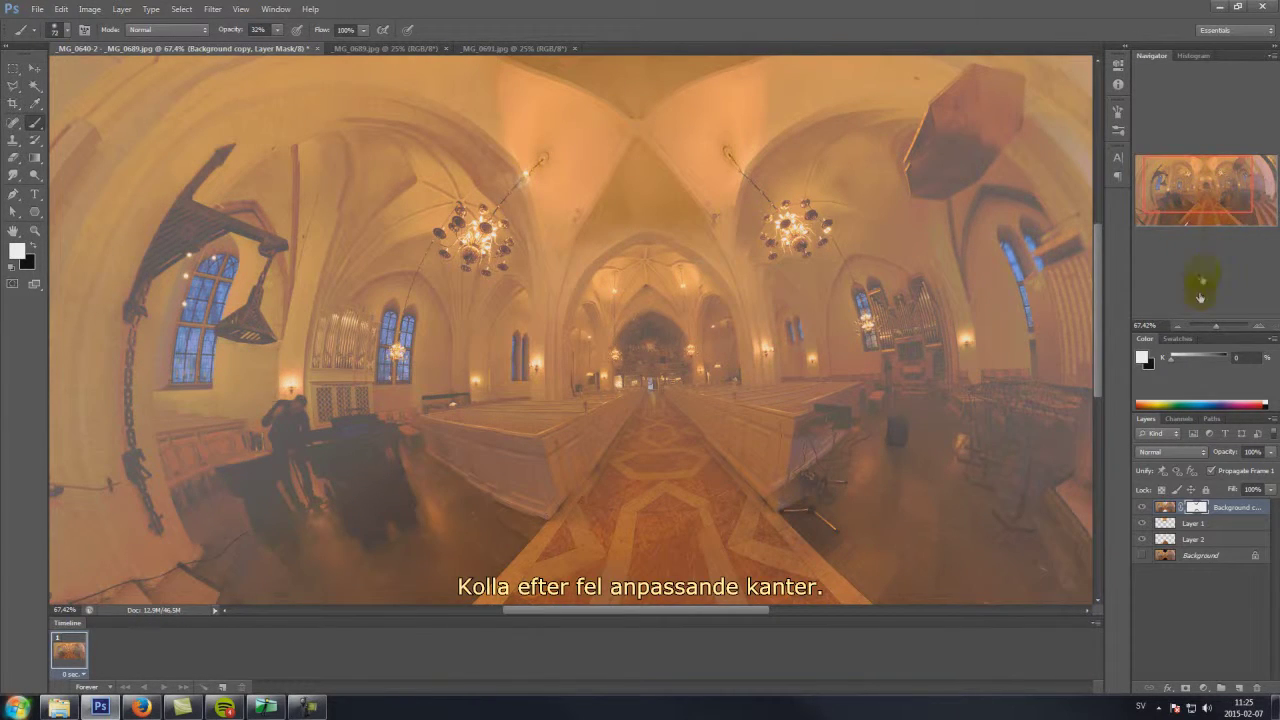
{"action": "left_click_drag", "start_coordinate": [1217, 327], "coordinate": [1222, 327]}
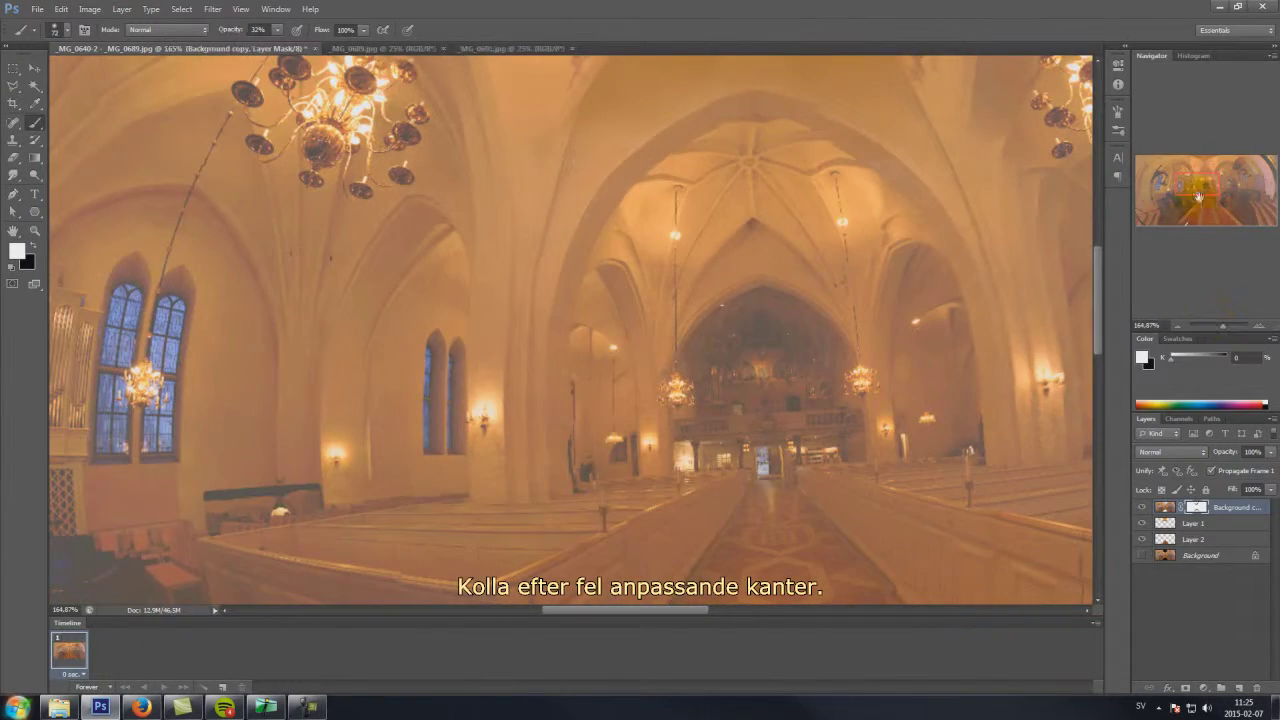
{"action": "mouse_move", "coordinate": [1195, 182]}
{"action": "left_mouse_down"}
{"action": "mouse_move", "coordinate": [1187, 194]}
{"action": "mouse_move", "coordinate": [1199, 193]}
{"action": "left_mouse_up"}
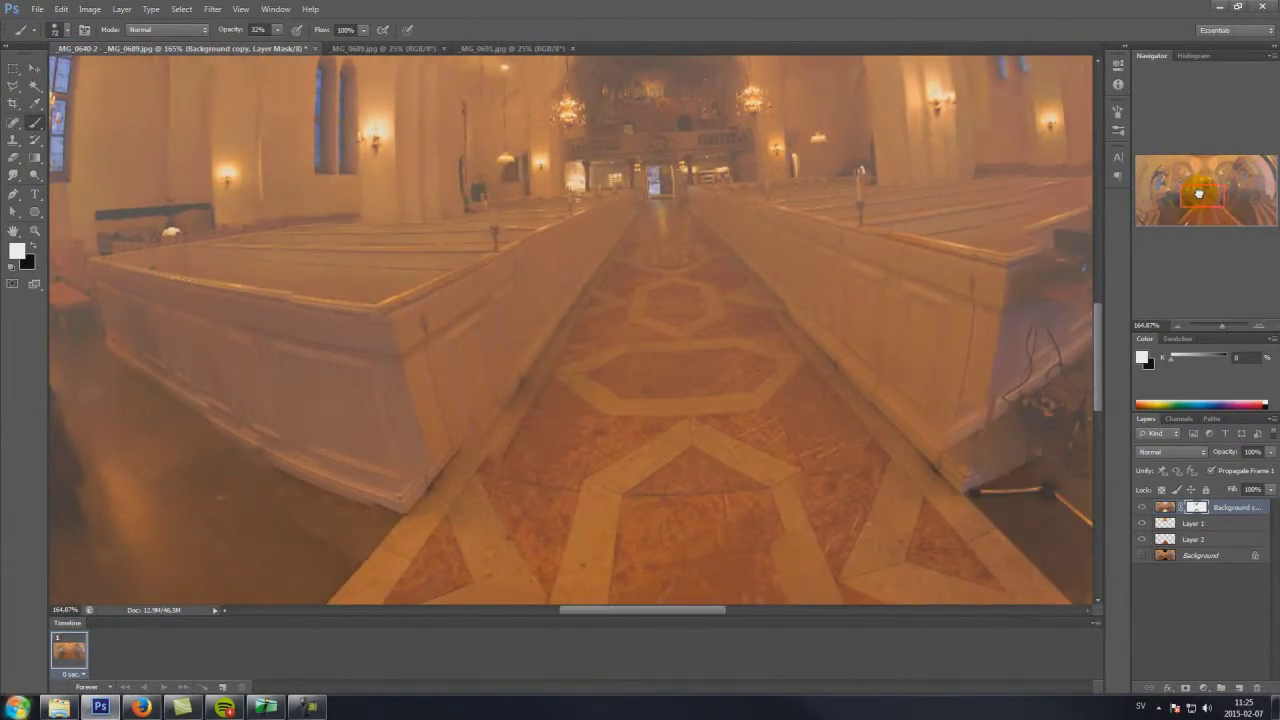
{"action": "key", "text": "l"}
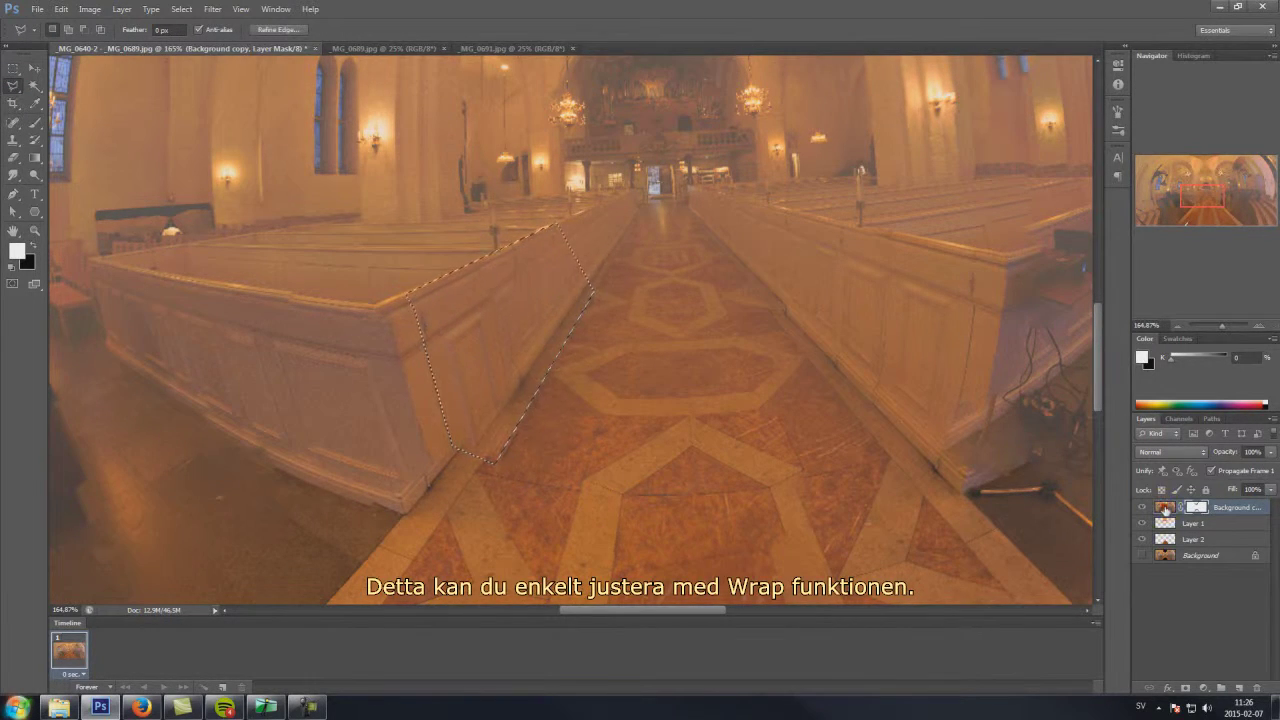
{"action": "left_click", "coordinate": [1165, 509]}
{"action": "left_click", "coordinate": [61, 9]}
{"action": "mouse_move", "coordinate": [117, 270]}
{"action": "left_click", "coordinate": [268, 353]}
{"action": "left_click_drag", "start_coordinate": [483, 452], "coordinate": [471, 449]}
{"action": "key", "text": "Return"}
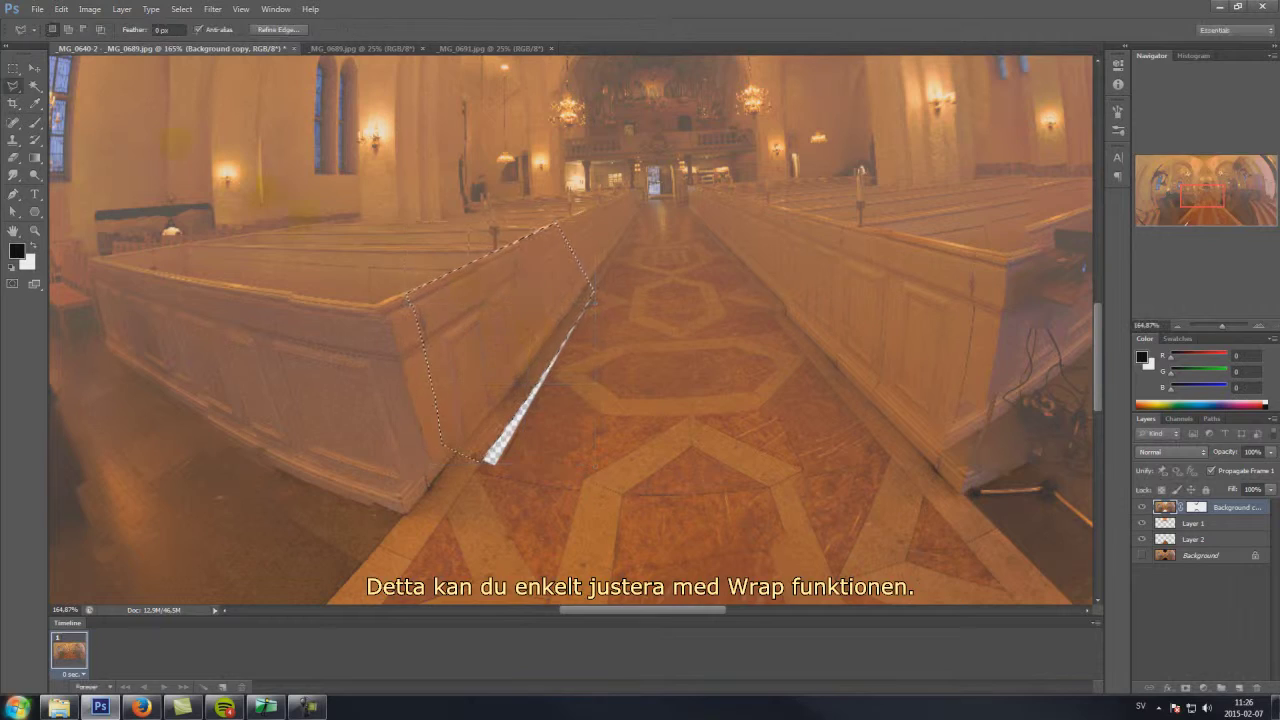
{"action": "key", "text": "m"}
{"action": "left_click", "coordinate": [588, 248]}
Select the outer end of the left pew's front panel with the Polygonal Lasso and warp its corners to line up with the adjoining panel
{"action": "left_click", "coordinate": [13, 86]}
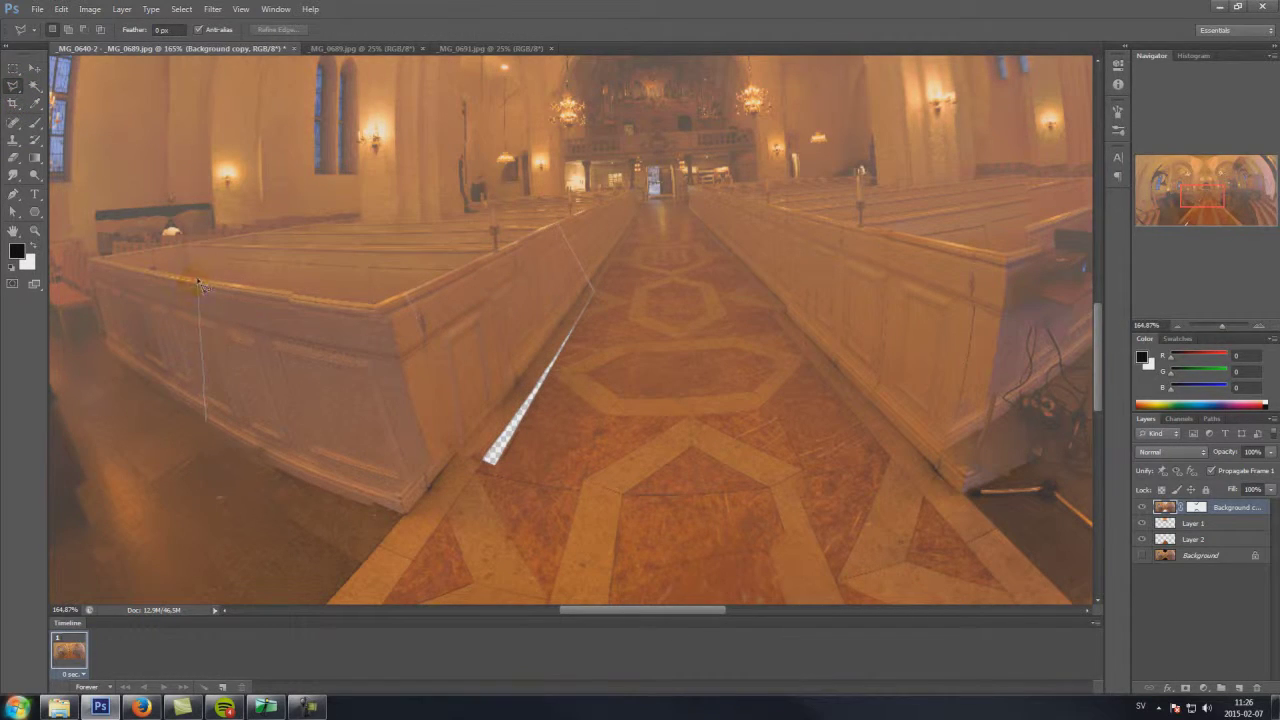
{"action": "double_click", "coordinate": [109, 355]}
{"action": "left_click", "coordinate": [61, 9]}
{"action": "mouse_move", "coordinate": [120, 270]}
{"action": "left_click", "coordinate": [268, 353]}
{"action": "scroll", "coordinate": [209, 418], "scroll_direction": "up", "scroll_amount": 10}
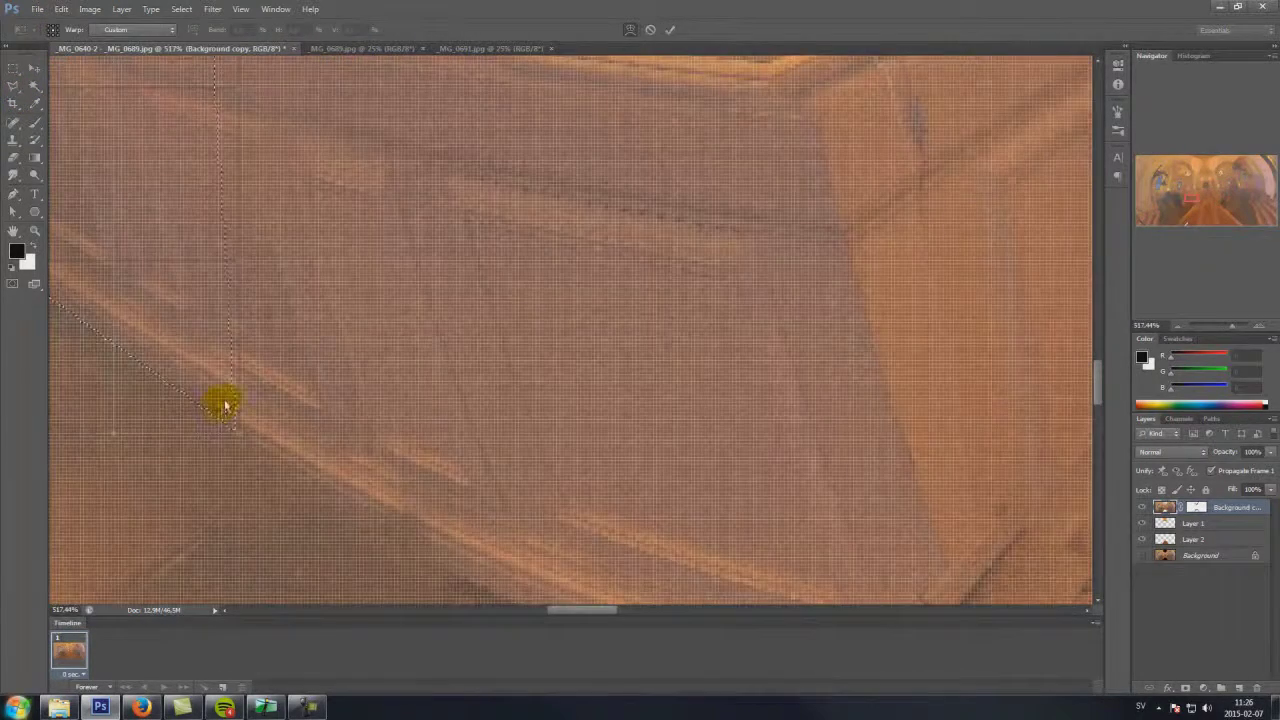
{"action": "scroll", "coordinate": [225, 403], "scroll_direction": "down", "scroll_amount": 4}
{"action": "left_click_drag", "start_coordinate": [232, 381], "coordinate": [233, 398]}
{"action": "left_click_drag", "start_coordinate": [228, 405], "coordinate": [515, 473]}
{"action": "left_click_drag", "start_coordinate": [515, 468], "coordinate": [524, 517]}
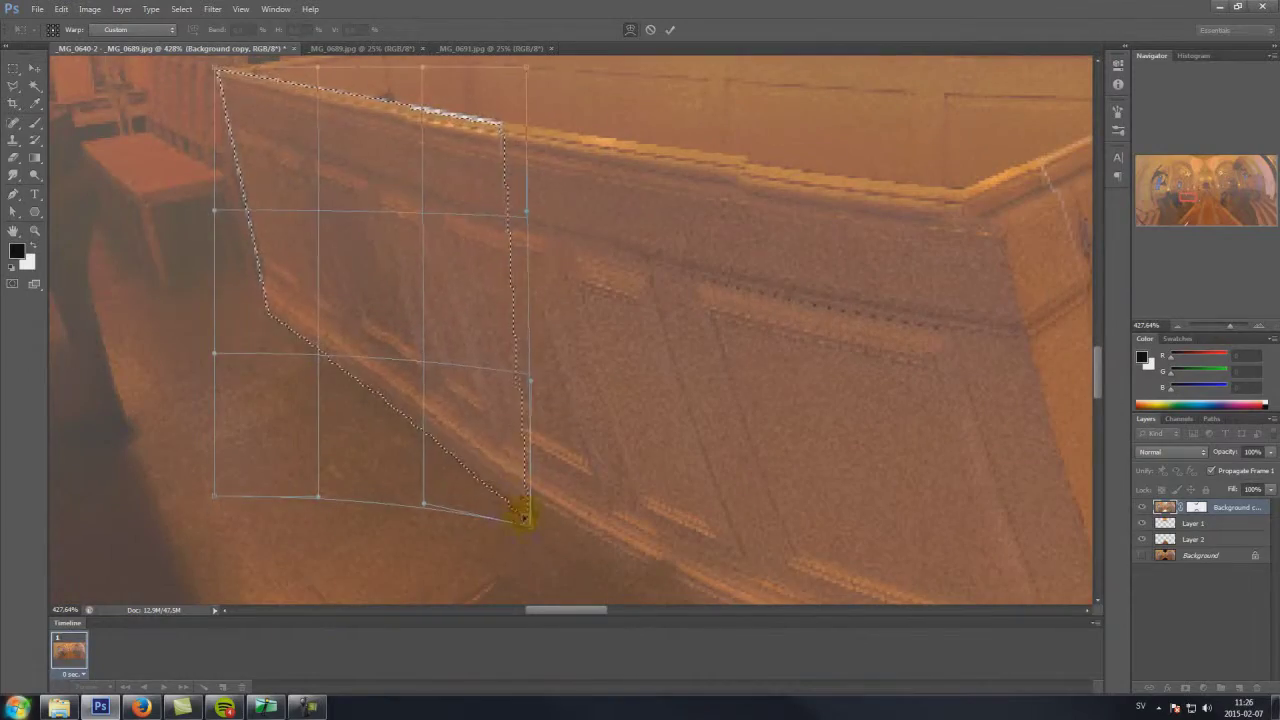
{"action": "left_click_drag", "start_coordinate": [497, 135], "coordinate": [501, 131]}
{"action": "key", "text": "Return"}
{"action": "key", "text": "m"}
Select the transparent gap between the left pew's base and the aisle floor and close it with Fill
{"action": "scroll", "coordinate": [540, 380], "scroll_direction": "down", "scroll_amount": 5}
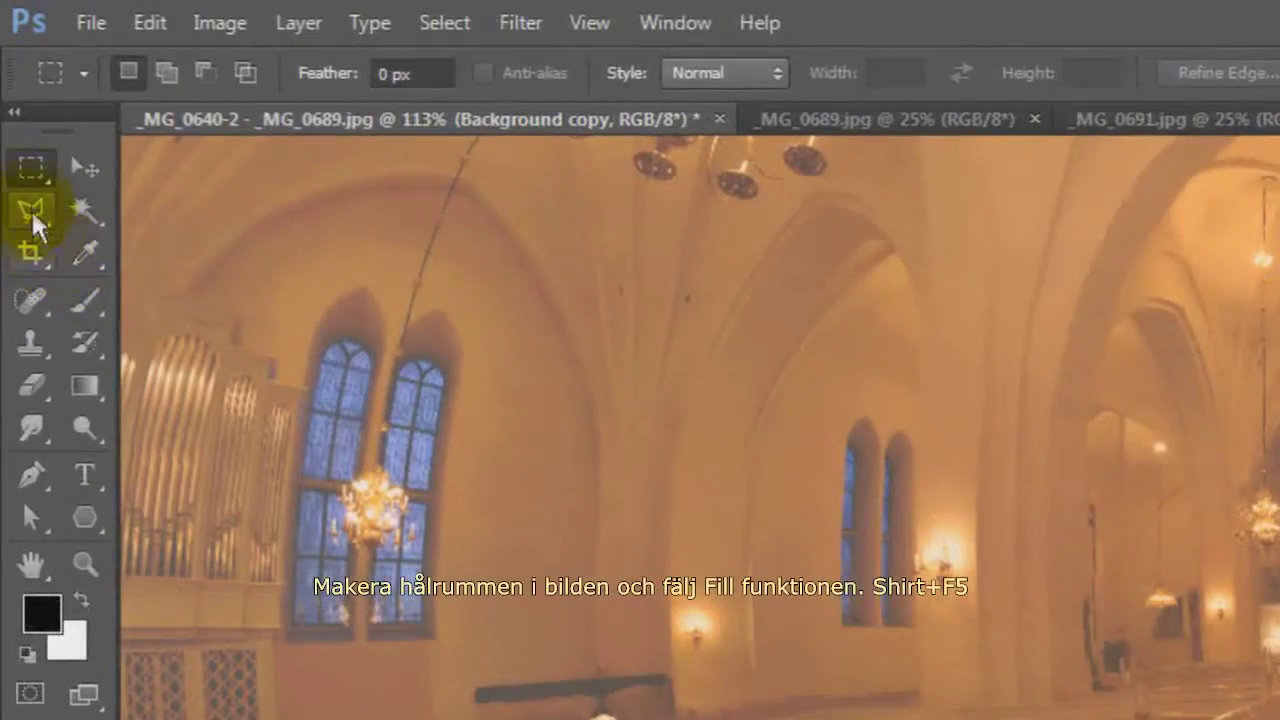
{"action": "left_click", "coordinate": [13, 86]}
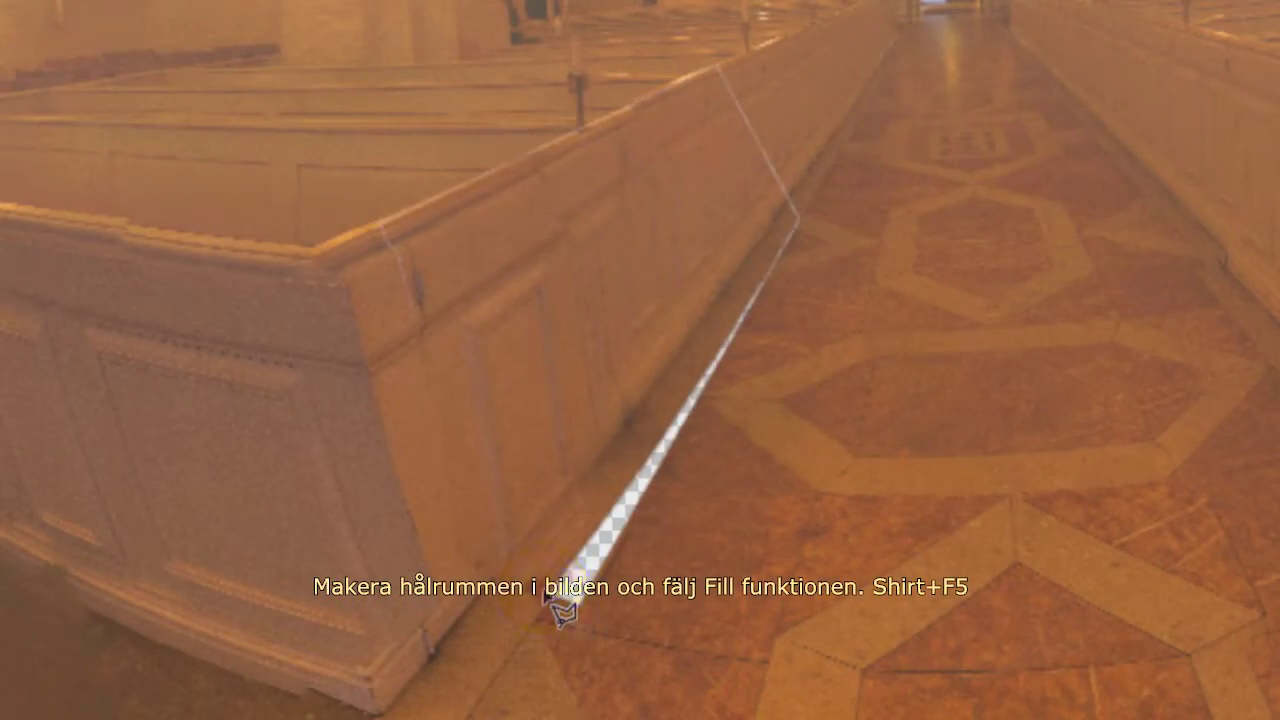
{"action": "left_click", "coordinate": [808, 224]}
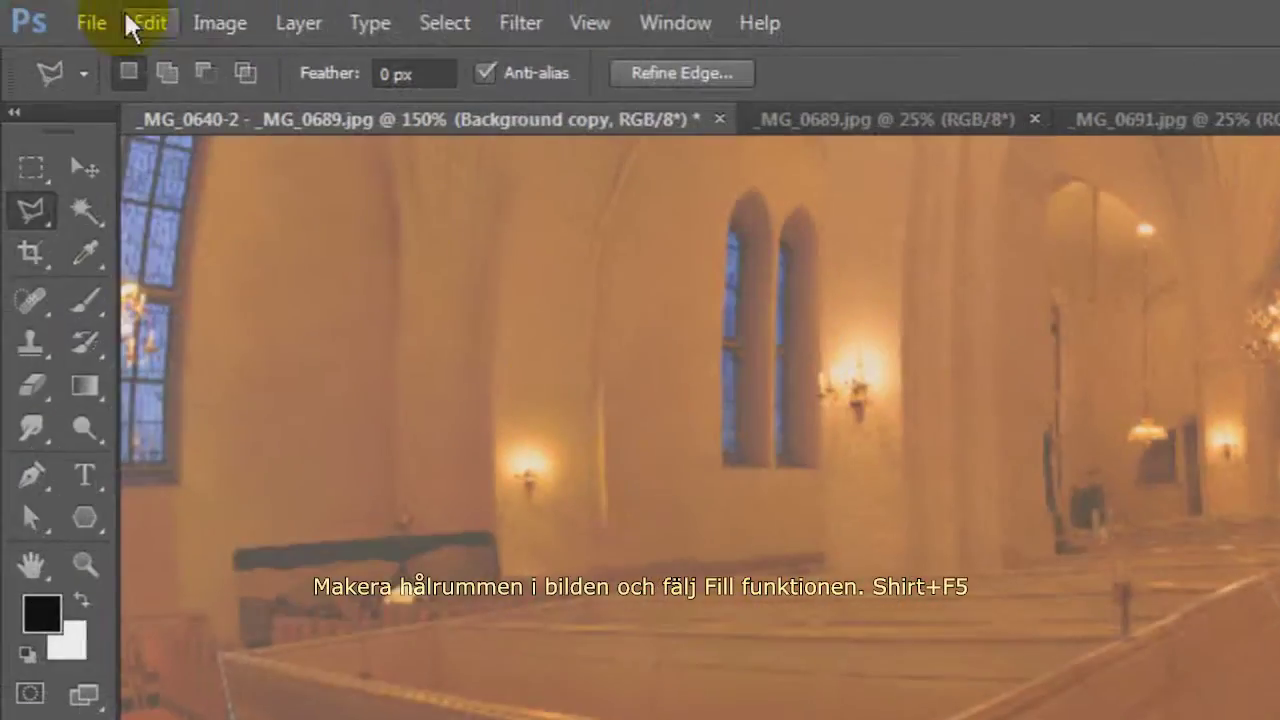
{"action": "left_click", "coordinate": [150, 22]}
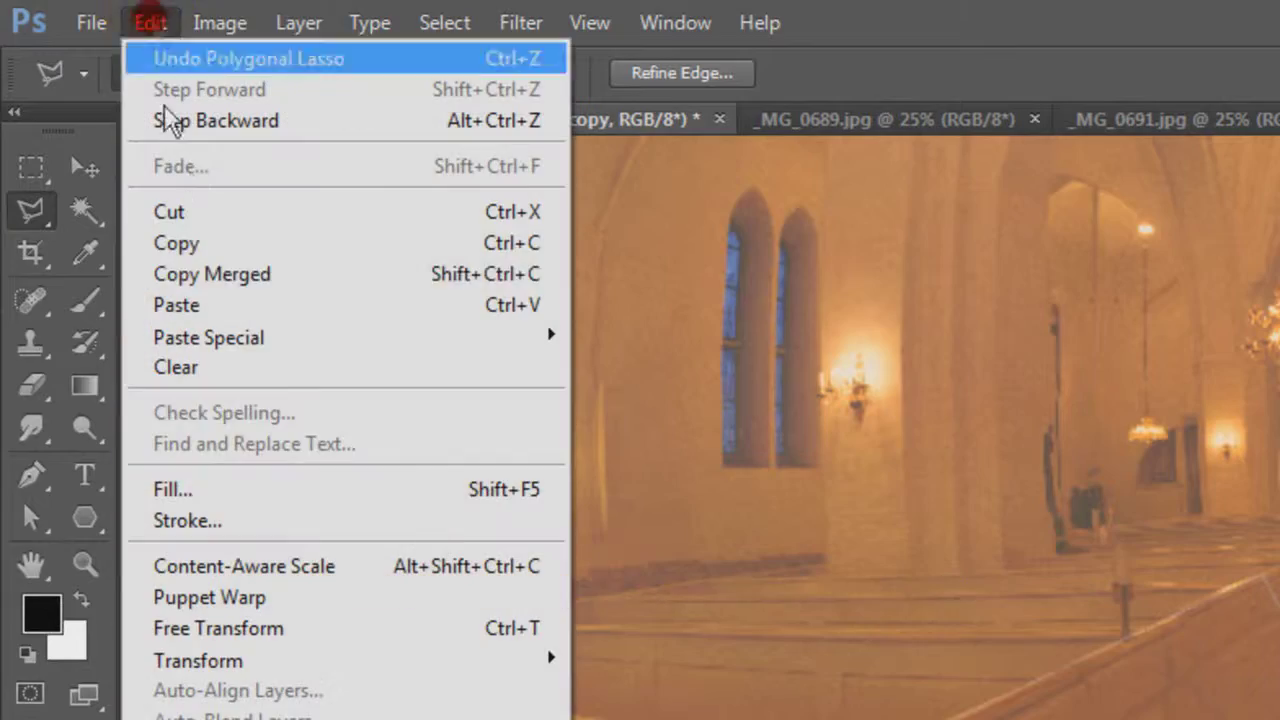
{"action": "left_click", "coordinate": [415, 490]}
{"action": "left_click", "coordinate": [820, 190]}
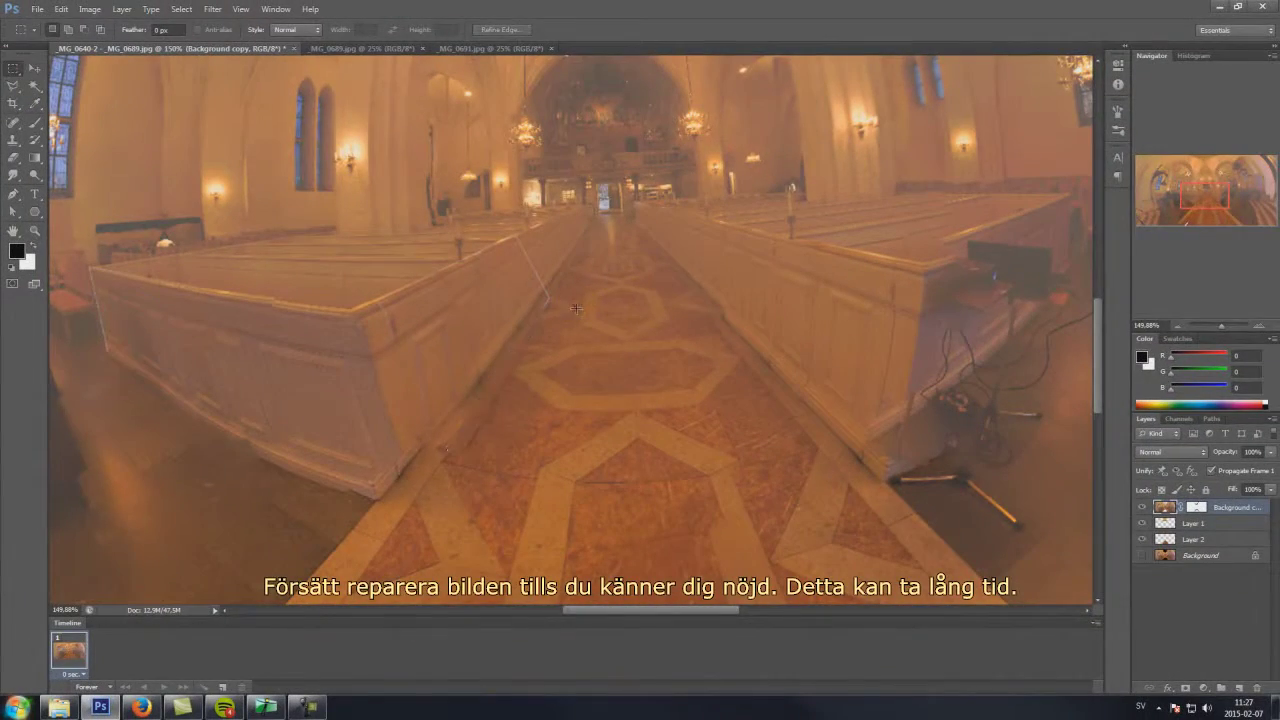
Check the whole repaired panorama and open the recent file kyrkan.psd
{"action": "scroll", "coordinate": [617, 400], "scroll_direction": "down", "scroll_amount": 8}
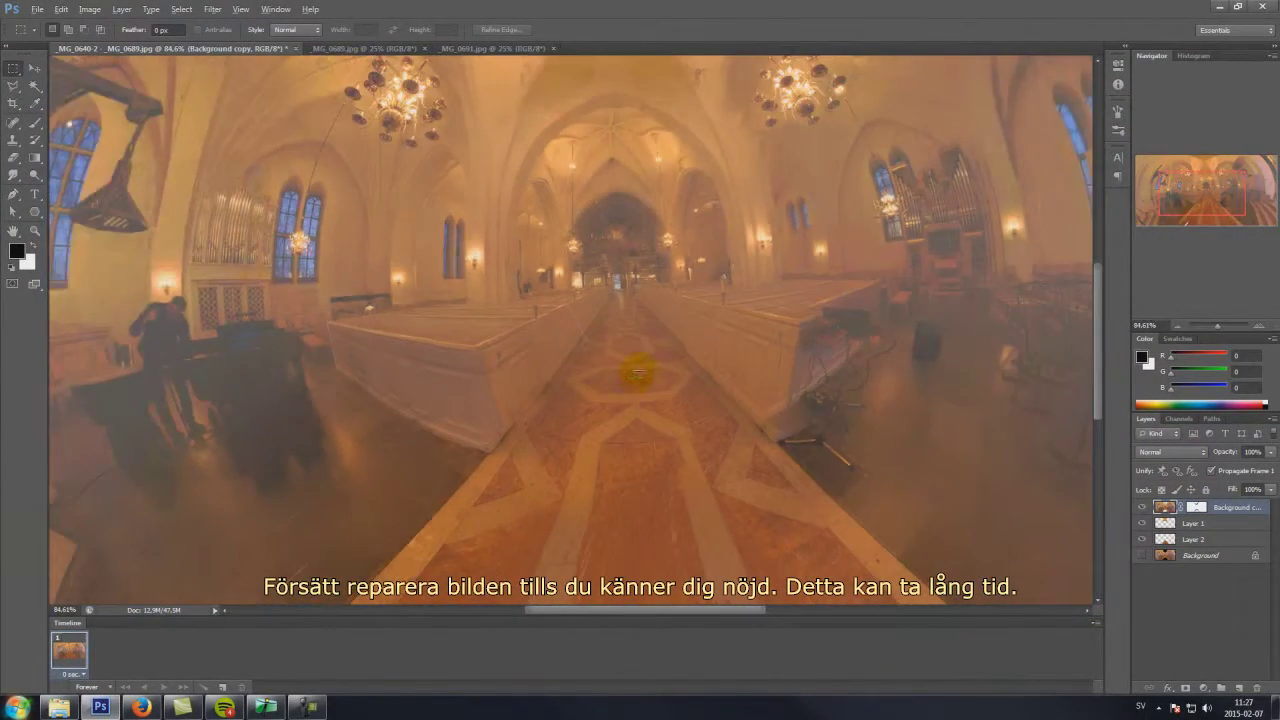
{"action": "scroll", "coordinate": [652, 373], "scroll_direction": "down", "scroll_amount": 1}
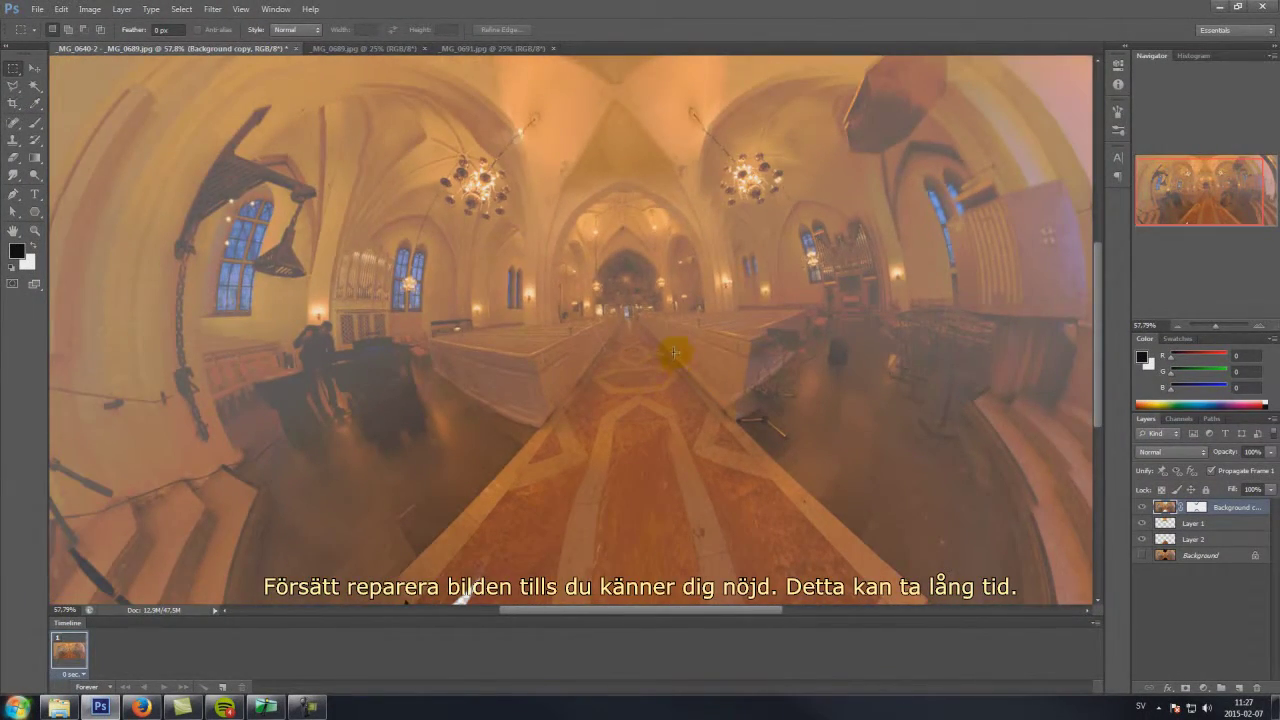
{"action": "left_click", "coordinate": [36, 68]}
{"action": "scroll", "coordinate": [620, 338], "scroll_direction": "down", "scroll_amount": 2}
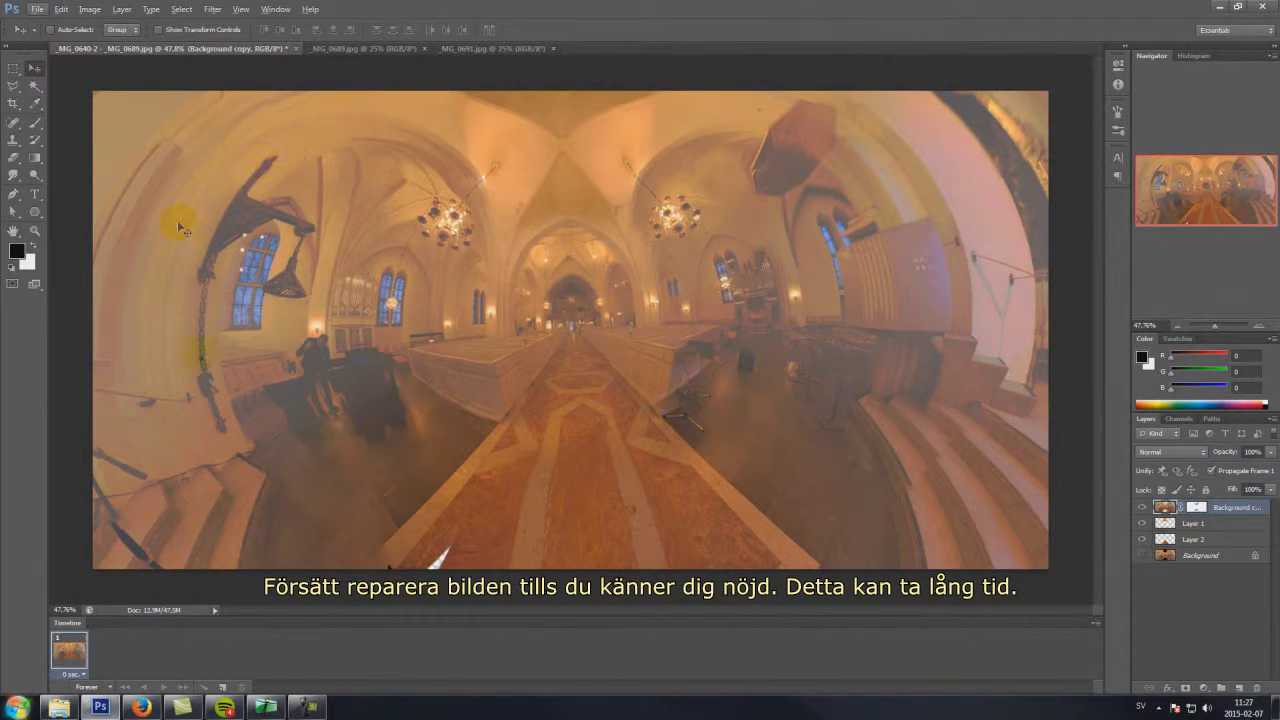
{"action": "left_click", "coordinate": [40, 10]}
{"action": "mouse_move", "coordinate": [201, 104]}
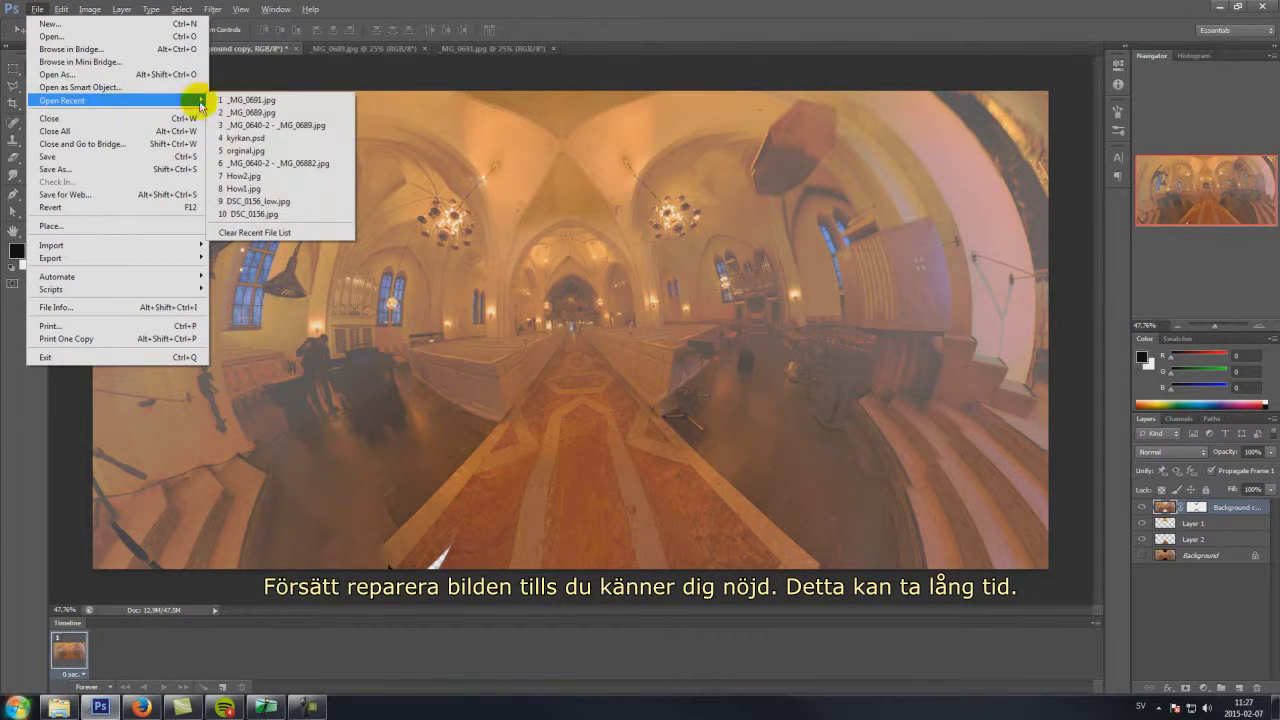
{"action": "left_click", "coordinate": [300, 127]}
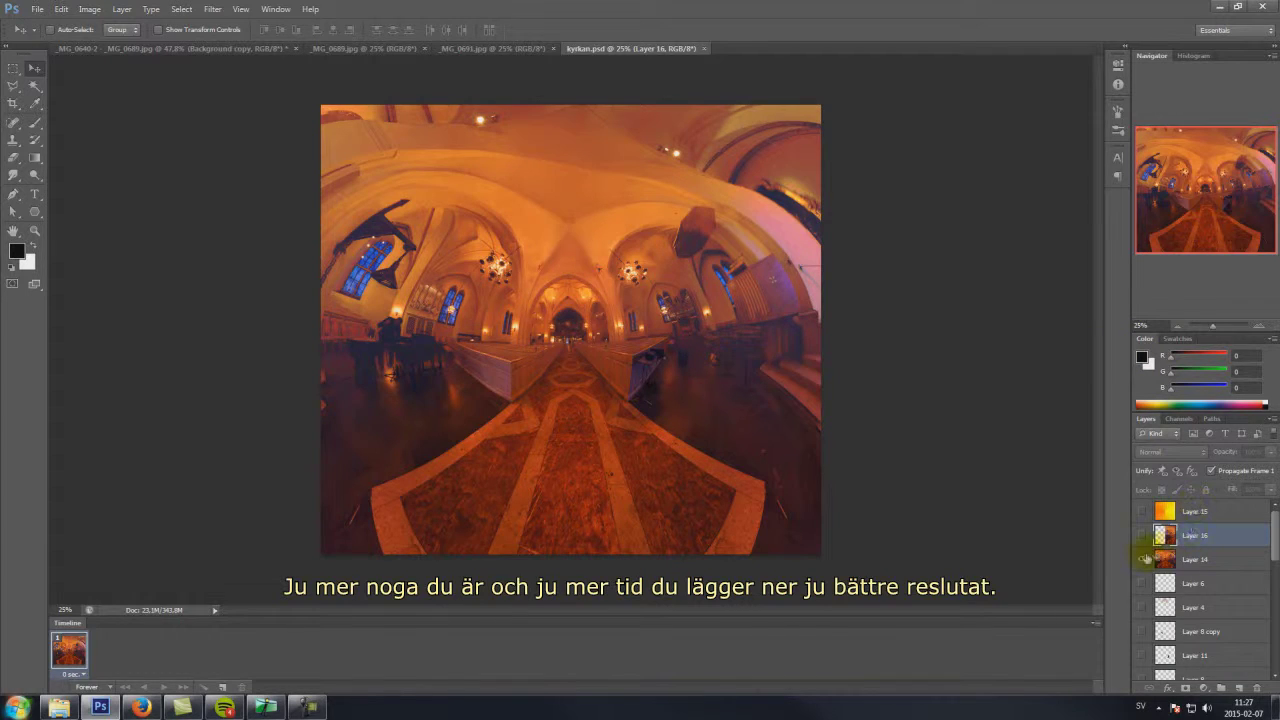
Hide Layer 14 and toggle the visibility of the repair layers below it to examine how they cover the ceiling and floor holes
{"action": "left_click", "coordinate": [1144, 560]}
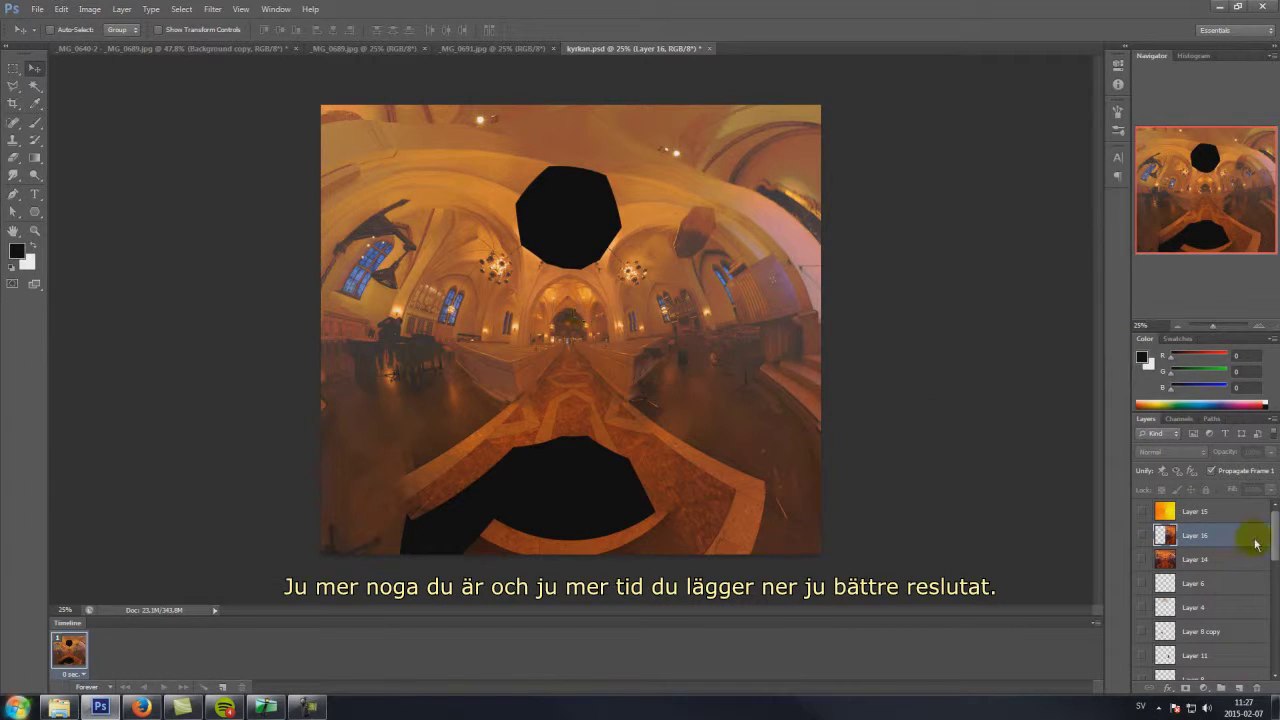
{"action": "scroll", "coordinate": [1200, 560], "scroll_direction": "down", "scroll_amount": 5}
{"action": "left_click", "coordinate": [1141, 648]}
{"action": "left_click", "coordinate": [1141, 524]}
{"action": "left_click", "coordinate": [1141, 577]}
{"action": "left_click_drag", "start_coordinate": [1275, 641], "coordinate": [1274, 590]}
{"action": "left_click", "coordinate": [1141, 577]}
{"action": "left_click", "coordinate": [1141, 627]}
{"action": "left_click", "coordinate": [1141, 608]}
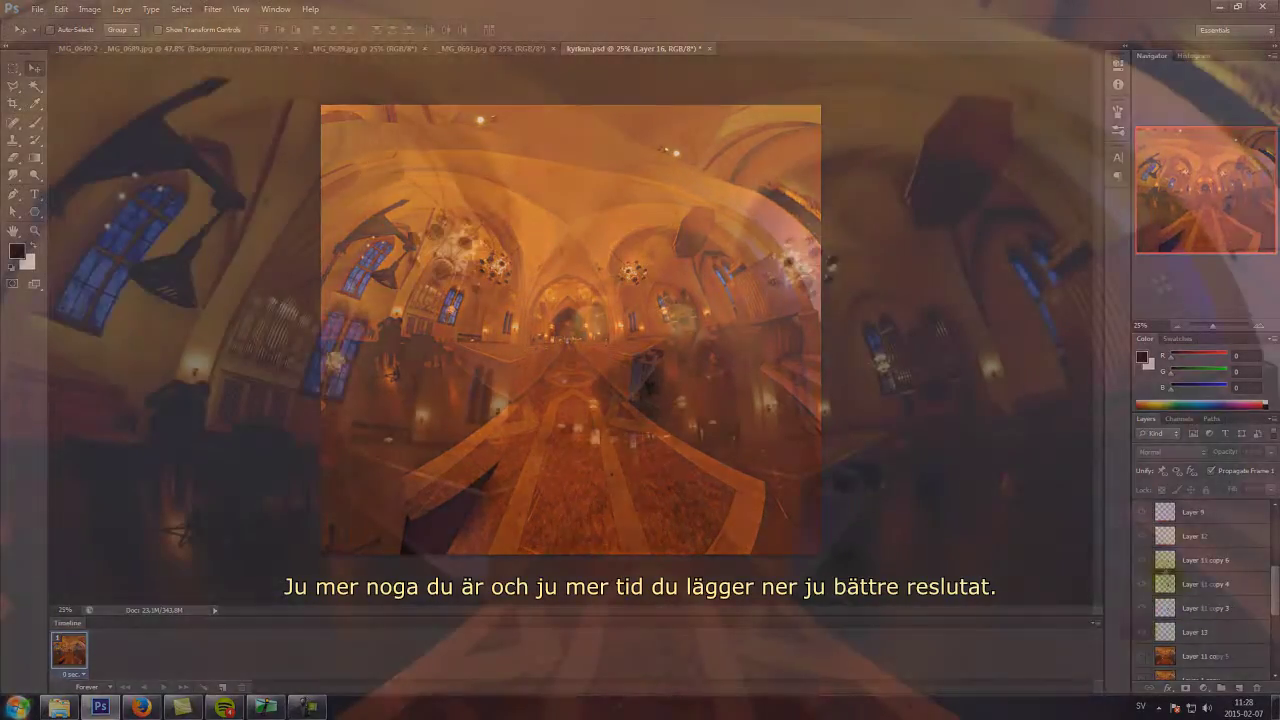